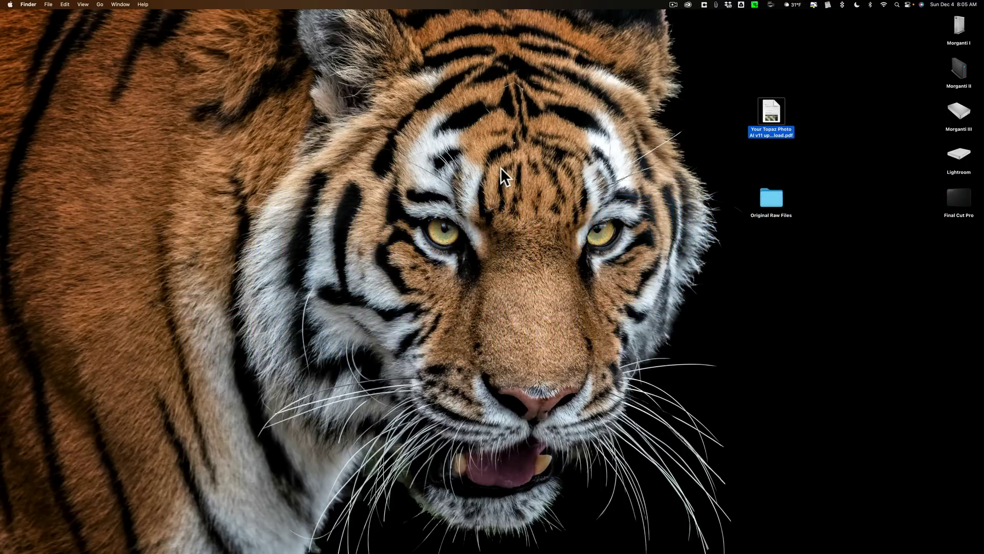
# Step: Open the Topaz upgrade PDF in Preview, widen it, and scroll to the page 2 RAW noise section
pyautogui.click(773, 109)
pyautogui.doubleClick(773, 108)
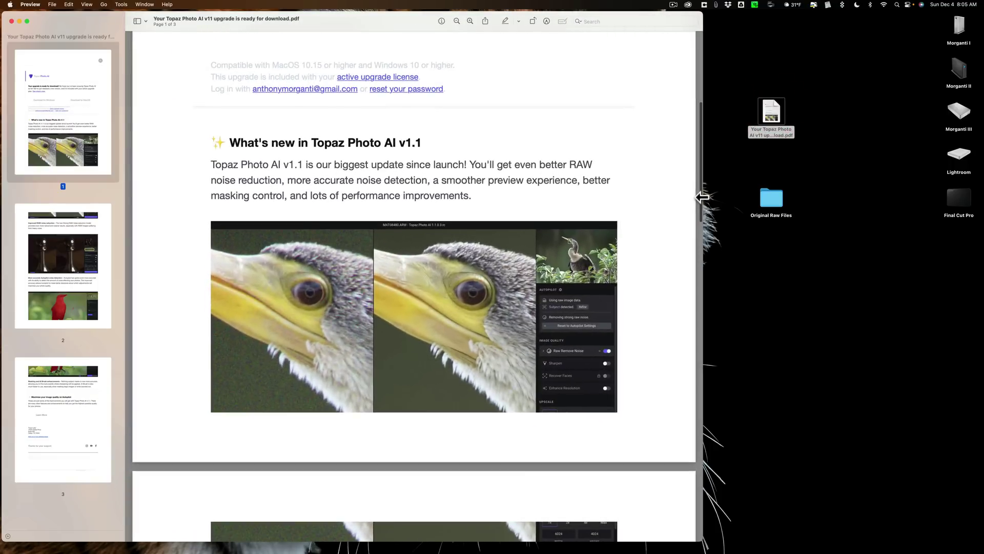
pyautogui.click(702, 197)
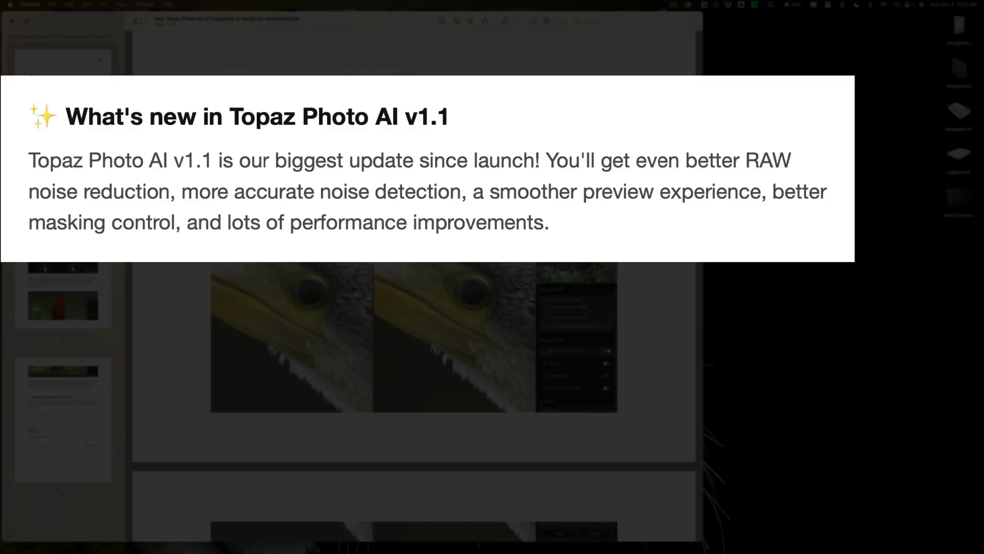
pyautogui.scroll(-10, 642, 190)
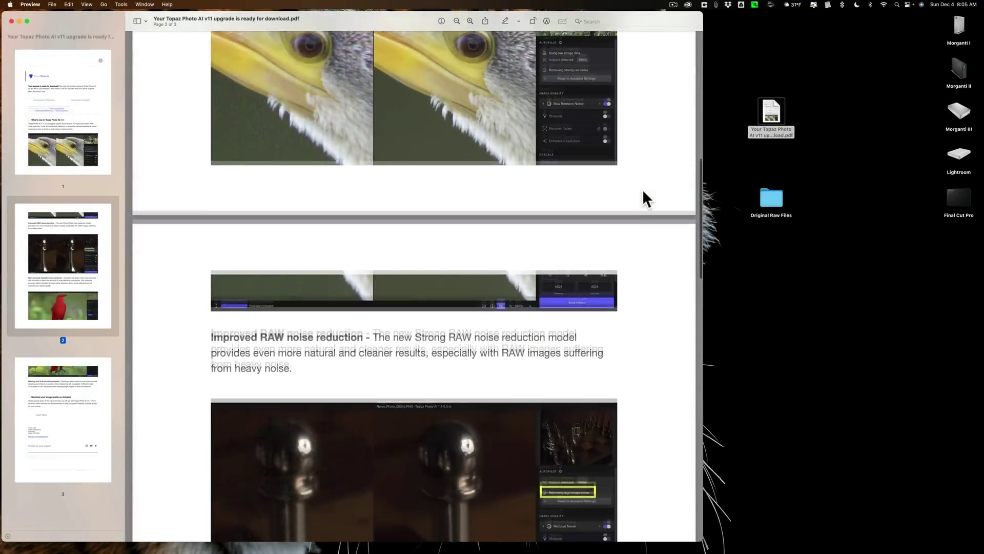
pyautogui.scroll(-5, 642, 189)
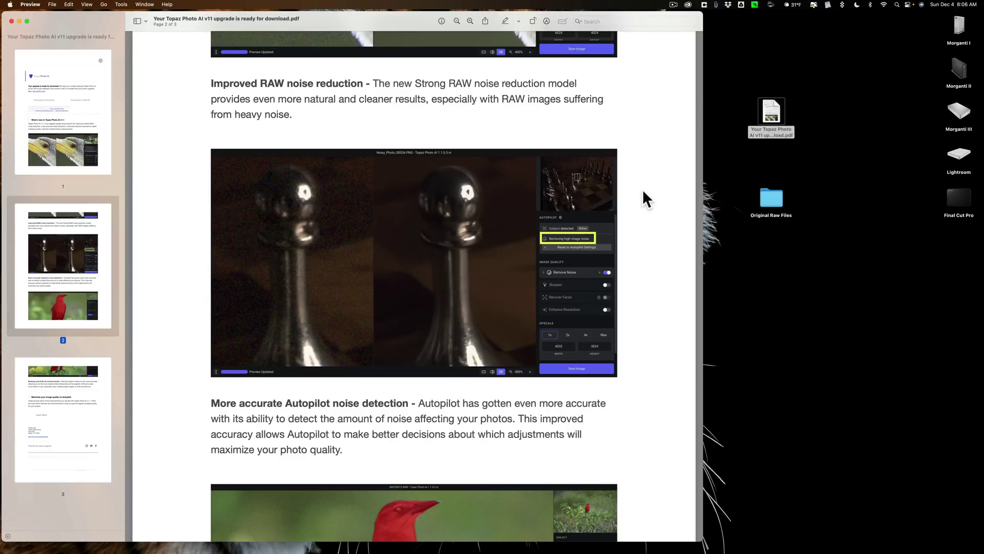
# Step: Read pages 2 and 3 of the upgrade notes, revisit the Autopilot section, then close the PDF
pyautogui.scroll(-5, 641, 189)
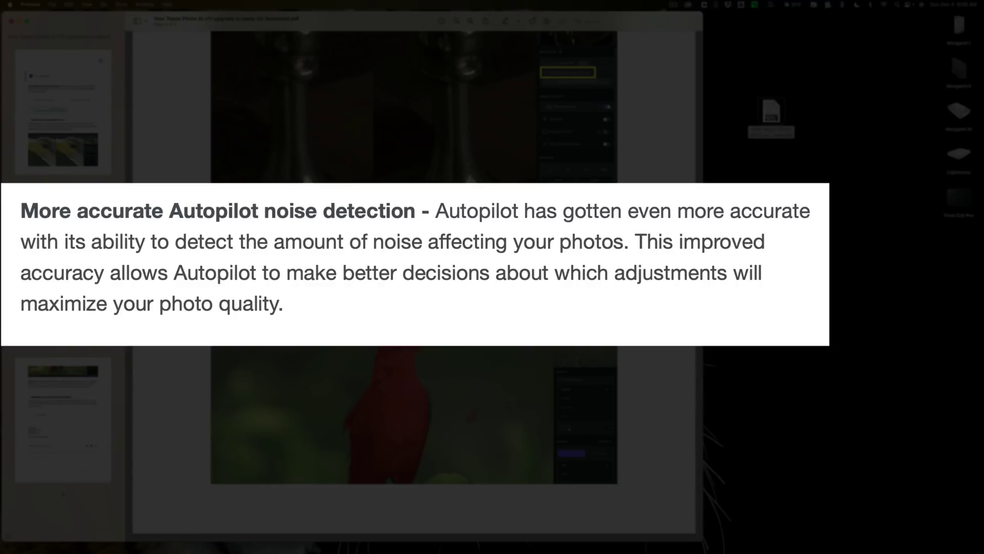
pyautogui.scroll(-10, 629, 222)
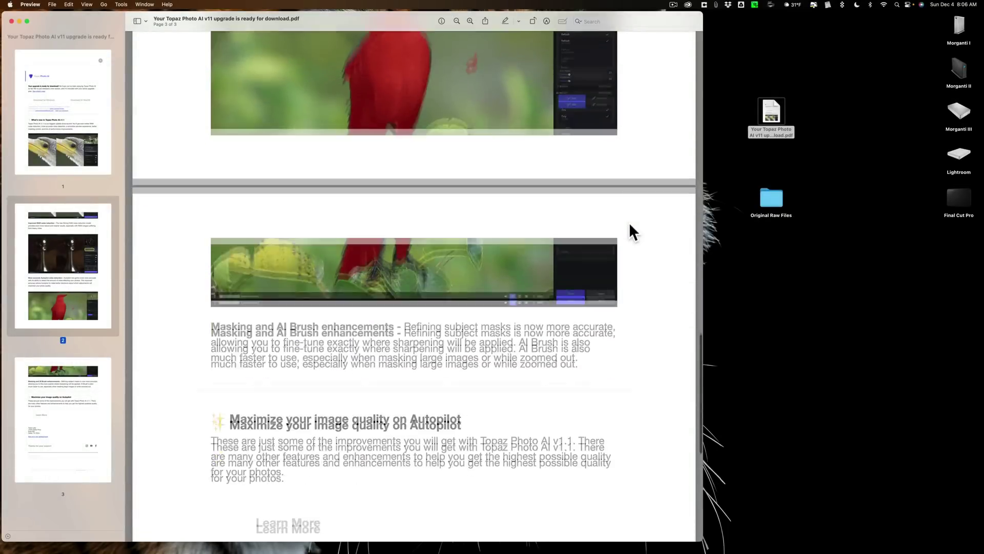
pyautogui.scroll(-1, 629, 222)
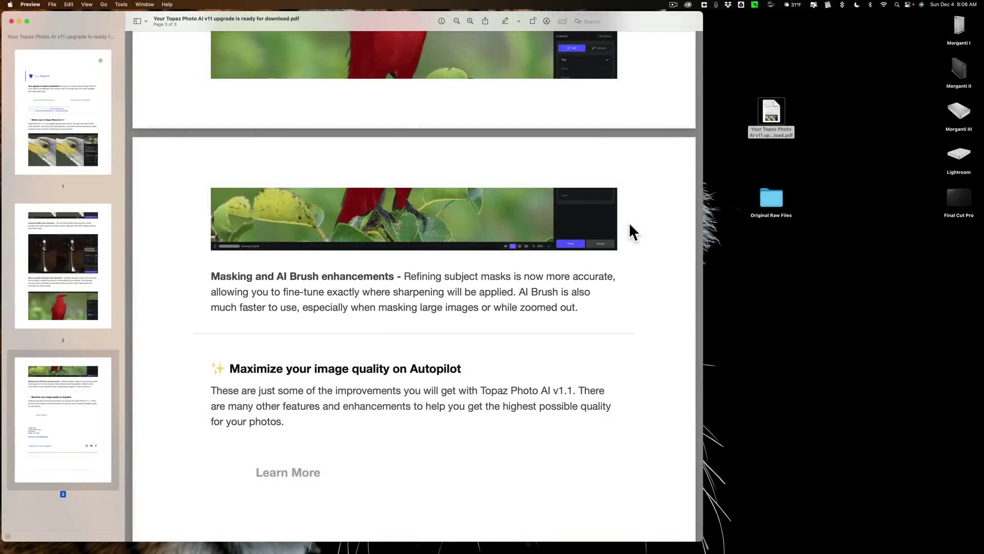
pyautogui.scroll(15, 629, 222)
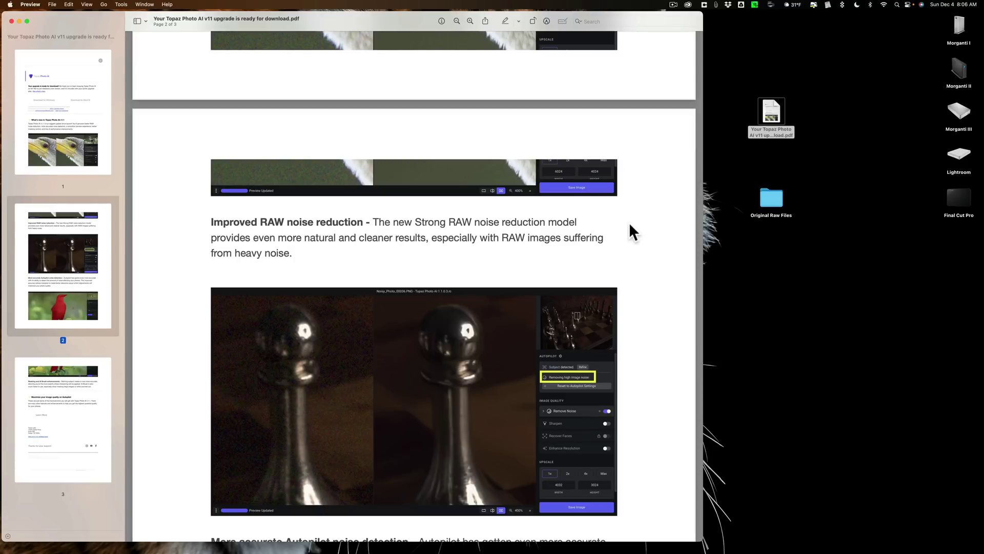
pyautogui.scroll(-5, 630, 226)
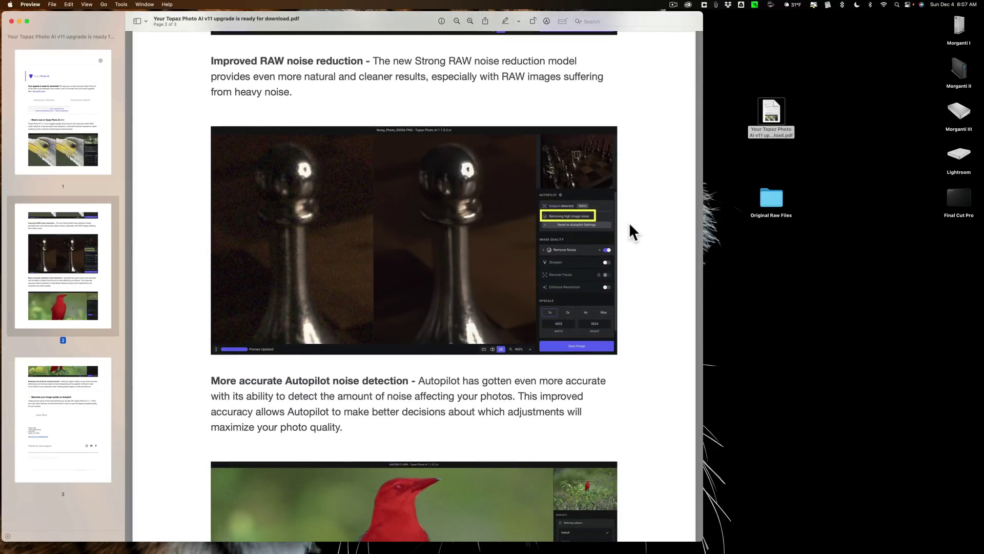
pyautogui.scroll(-10, 630, 226)
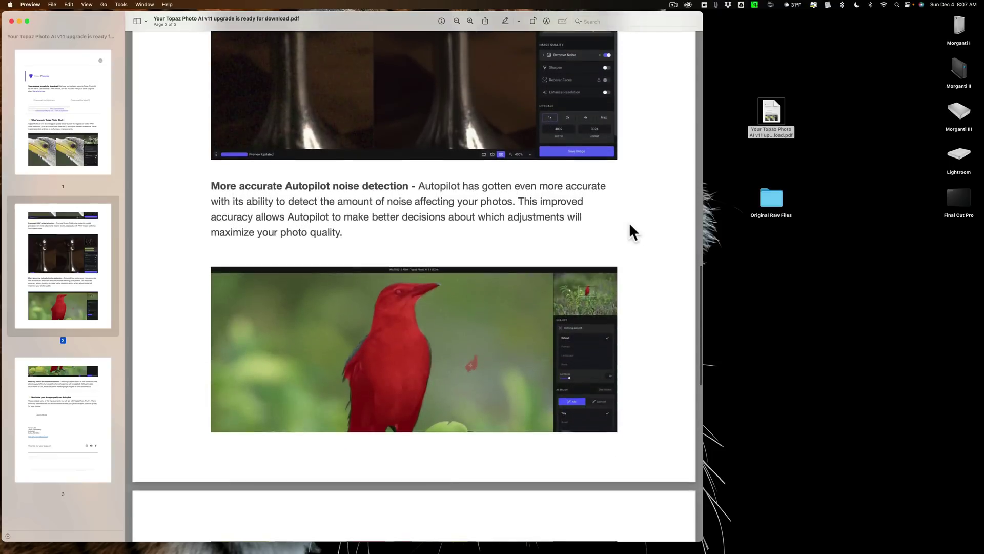
pyautogui.scroll(5, 629, 223)
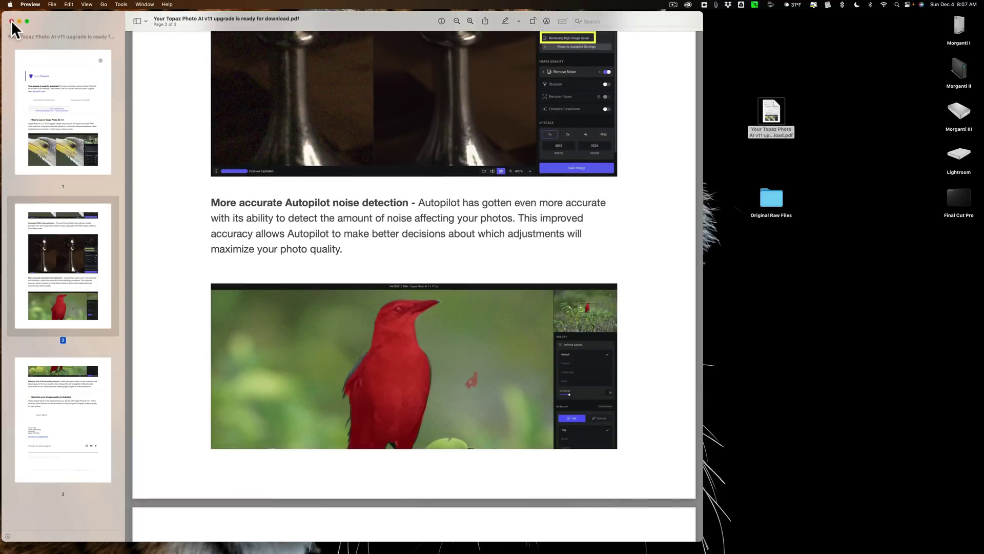
pyautogui.click(11, 20)
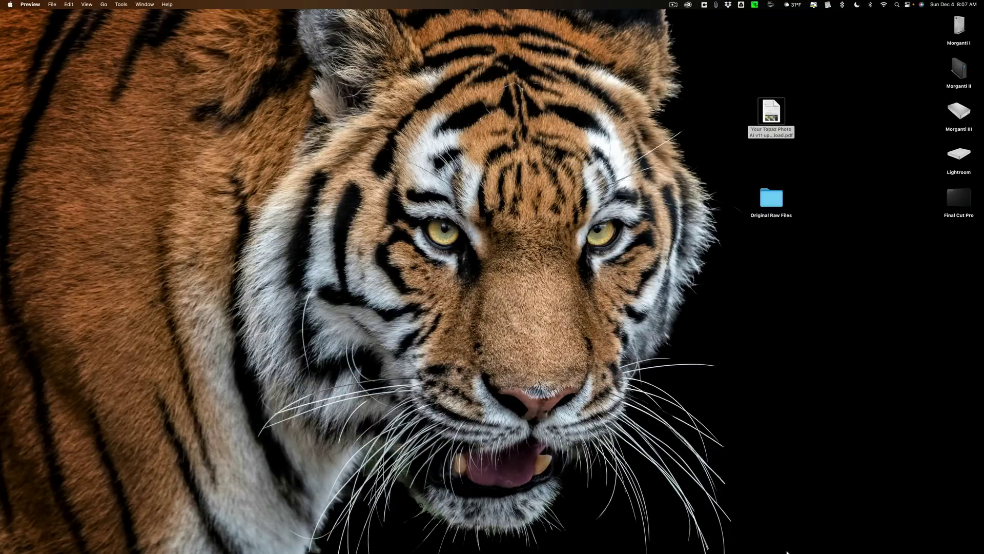
# Step: Restore the minimized Lightroom Classic window from the Dock to show the Working Collection
pyautogui.moveTo(789, 549)
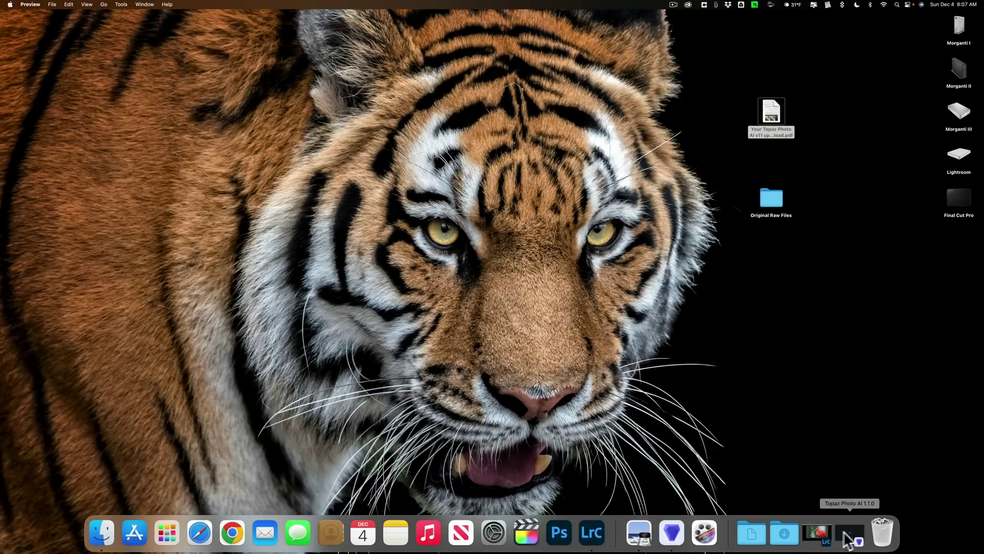
pyautogui.click(826, 532)
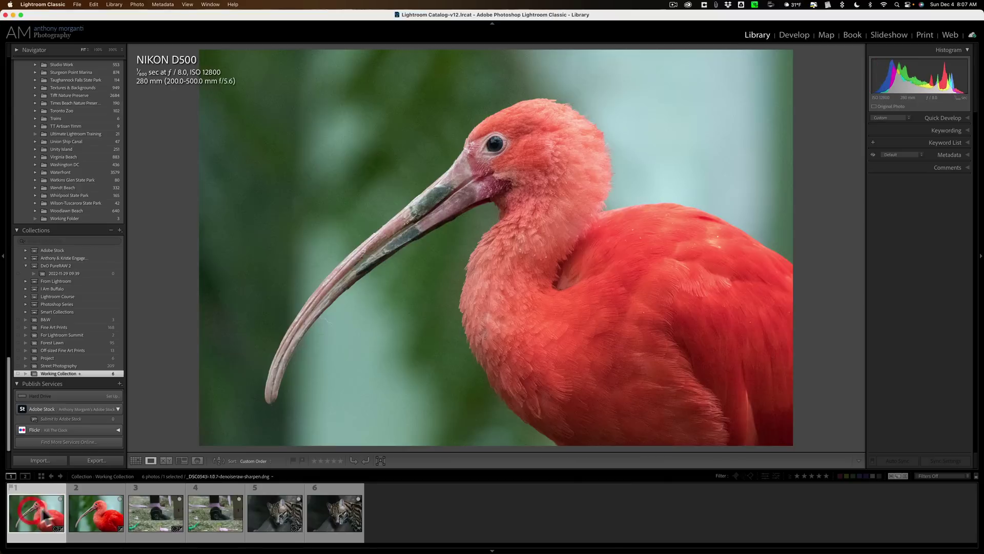
# Step: Open the noisy ibis raw in Develop and zoom to 1:1 on its eye
pyautogui.click(44, 514)
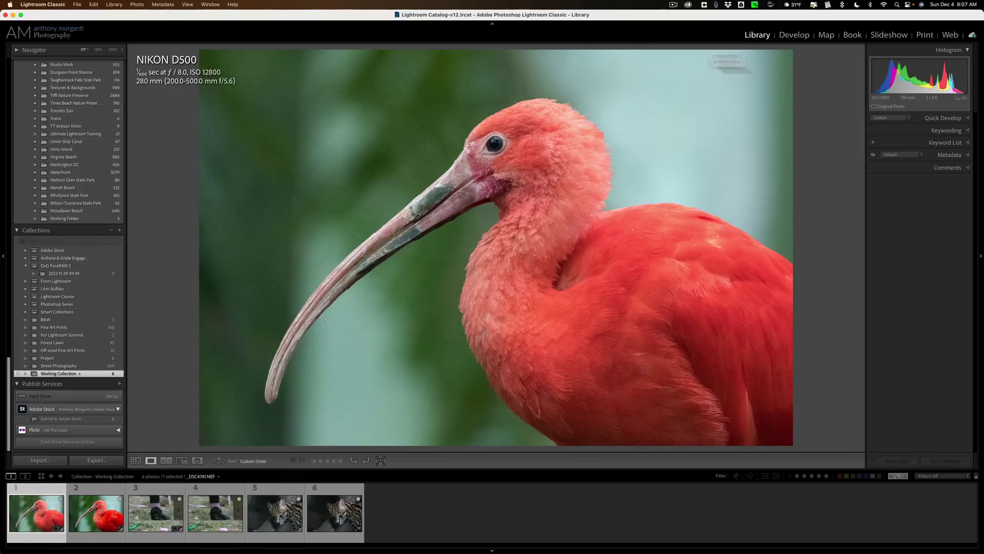
pyautogui.click(794, 34)
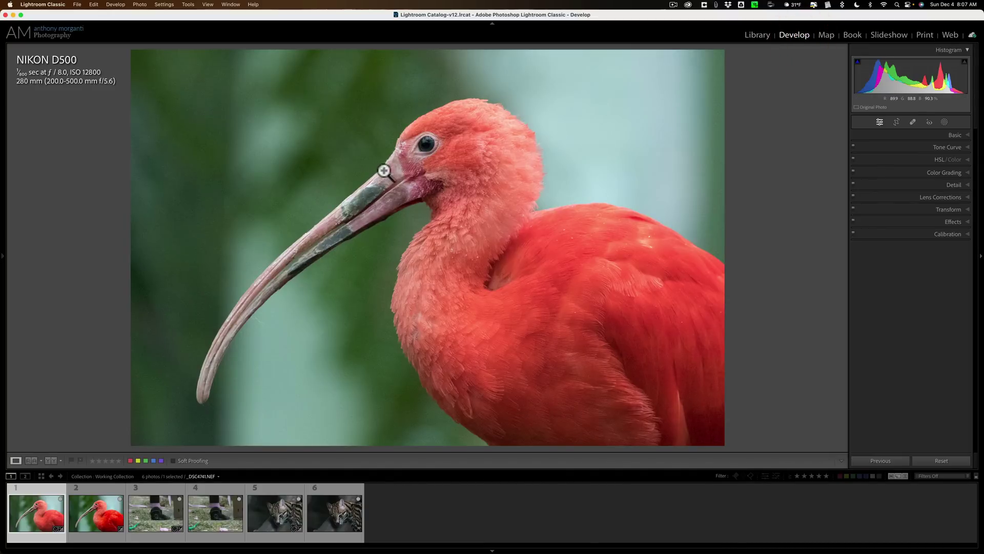
pyautogui.click(422, 145)
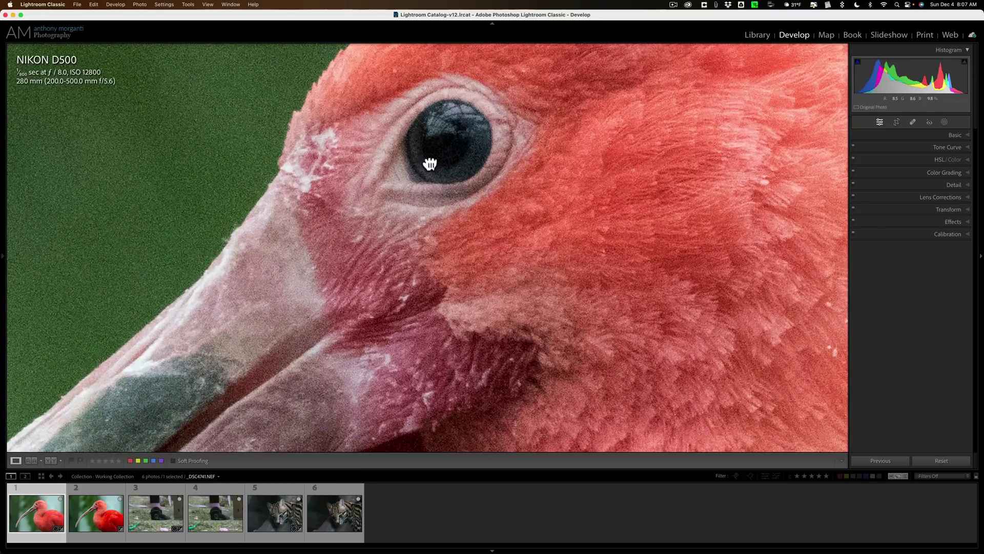
pyautogui.click(429, 163)
pyautogui.click(412, 142)
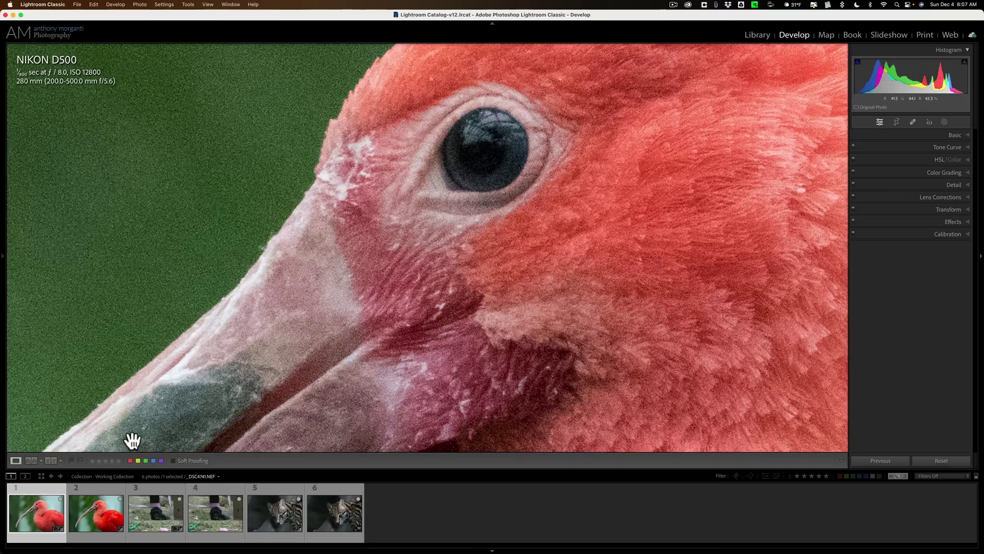
# Step: Compare with the smoother 1.0.7 denoised ibis, then select the noisy gorilla raw
pyautogui.click(104, 512)
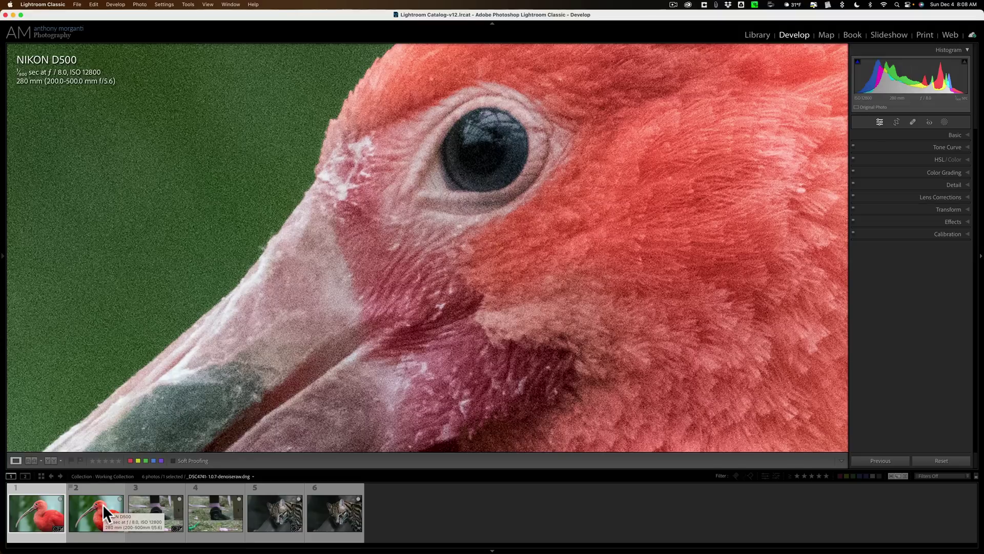
pyautogui.click(103, 507)
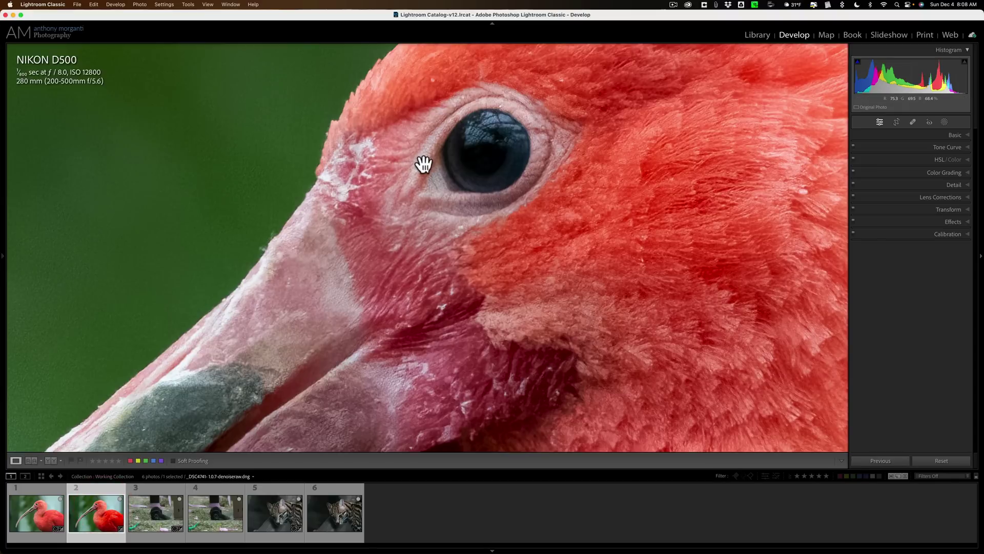
pyautogui.click(148, 516)
# Step: Fit the noisy gorilla raw, zoom 1:1 on its eye, and switch to the denoised version
pyautogui.click(459, 241)
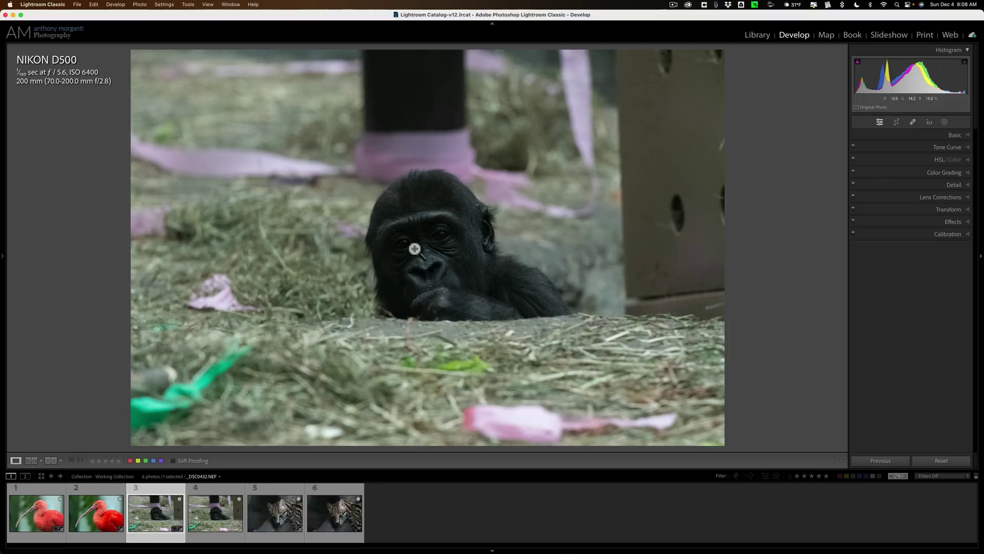
pyautogui.click(393, 241)
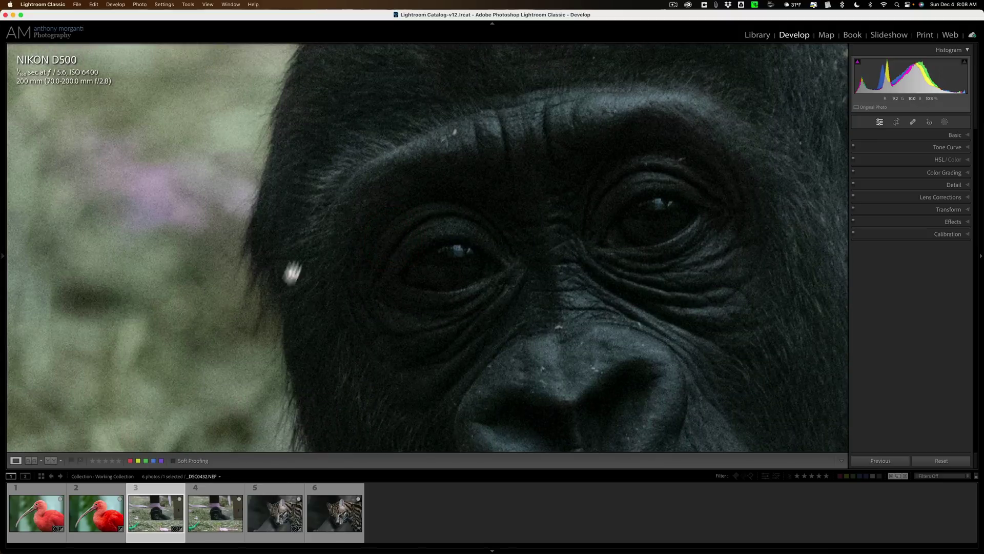
pyautogui.click(217, 512)
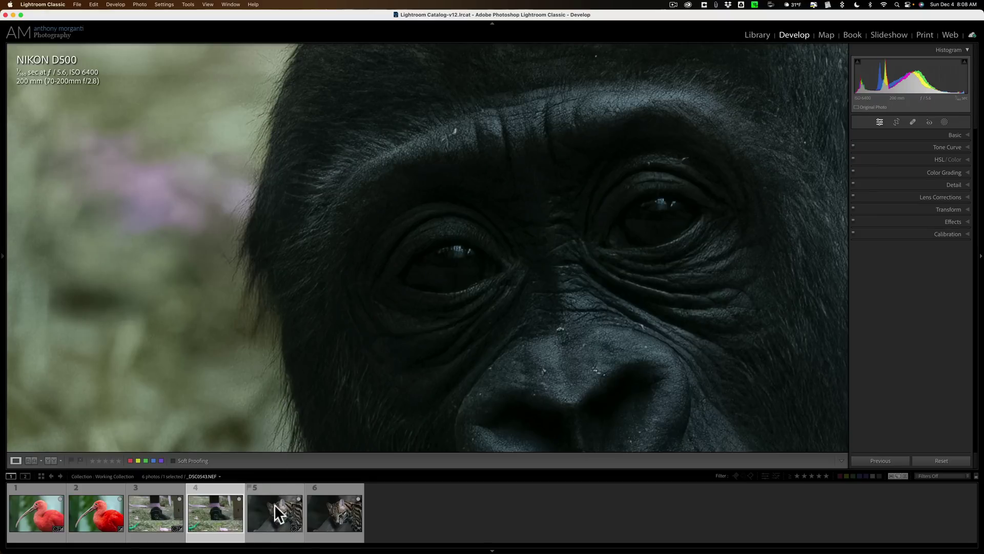
# Step: Open the noisy ocelot raw and frame a close-up on its eye
pyautogui.click(418, 226)
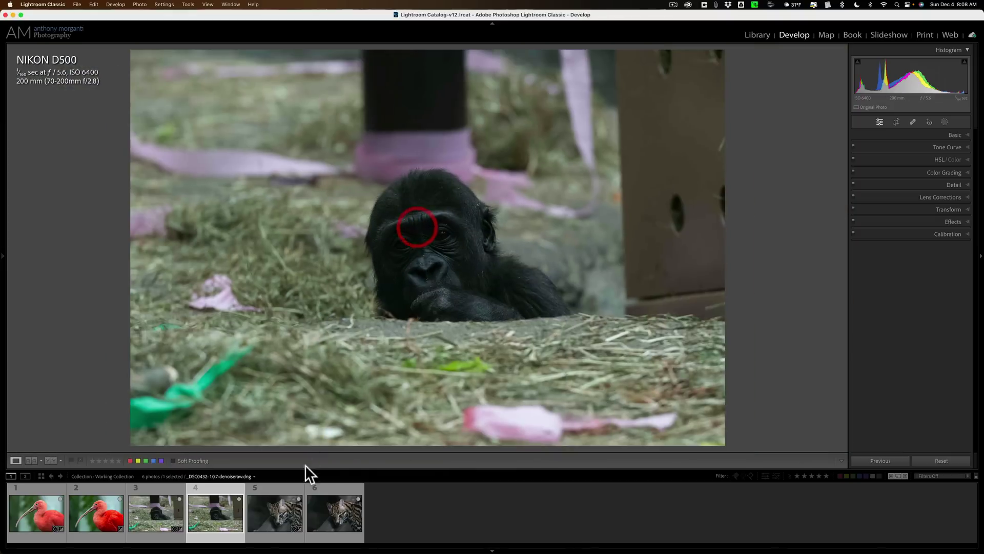
pyautogui.click(277, 517)
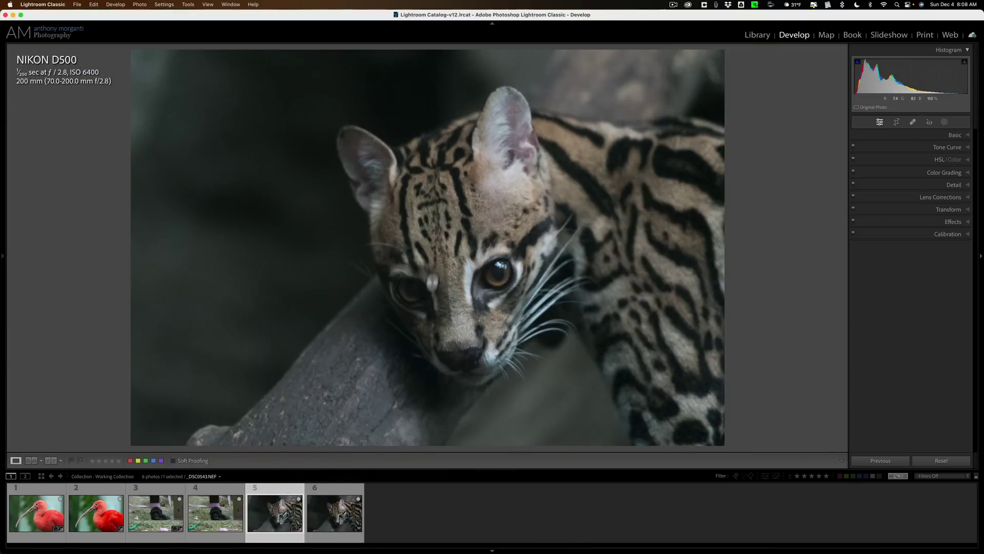
pyautogui.click(409, 268)
pyautogui.moveTo(408, 263); pyautogui.dragTo(453, 231)
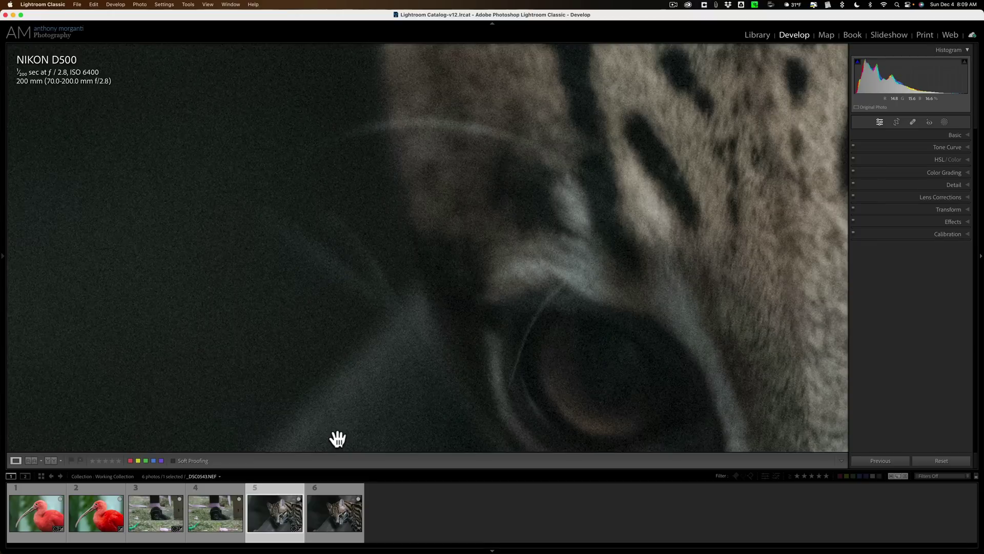
# Step: Compare the denoised, sharpened ocelot version at full view, then minimize Lightroom
pyautogui.click(336, 498)
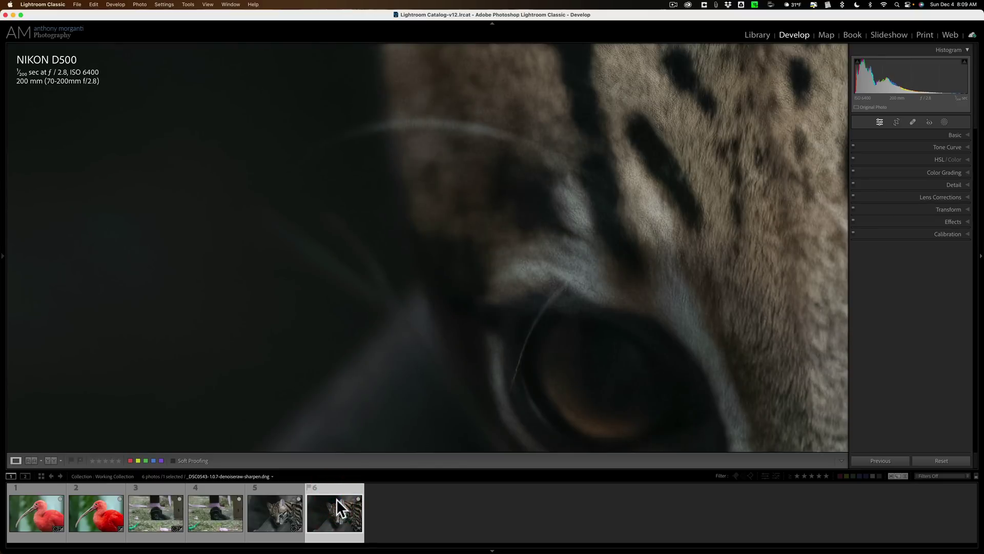
pyautogui.click(527, 232)
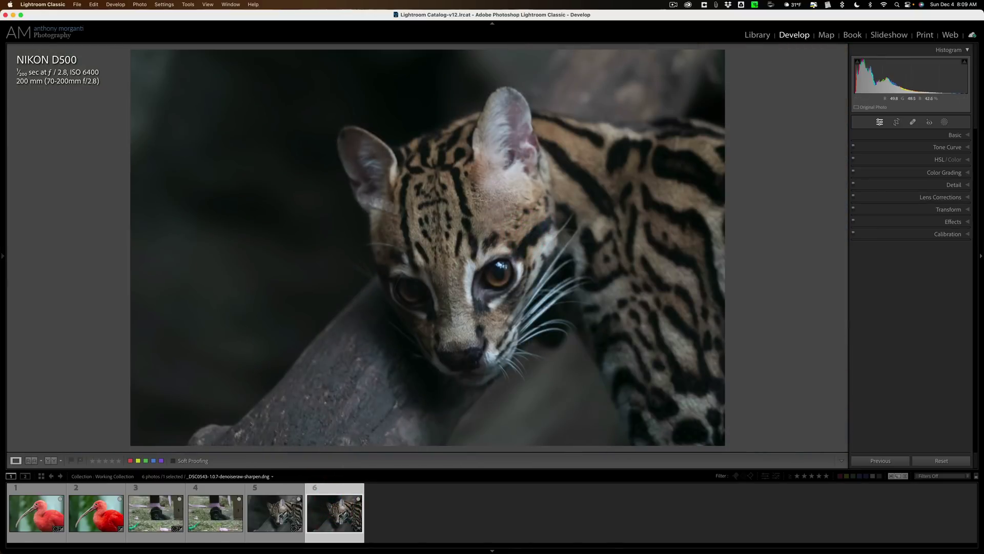
pyautogui.click(12, 15)
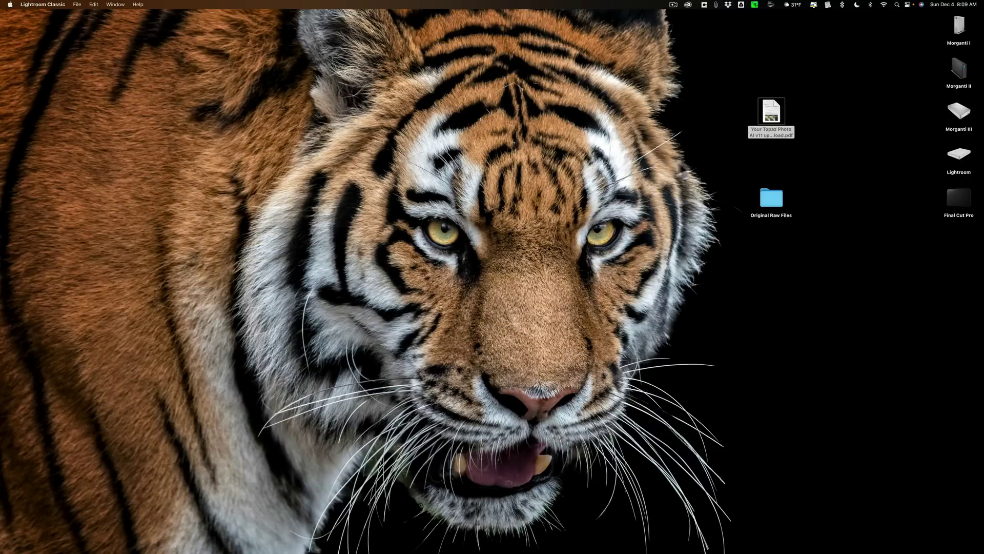
# Step: In Original Raw Files, Quick Look the gorilla _DSC0432.nef and ocelot _DSC0543.nef raws
pyautogui.doubleClick(767, 195)
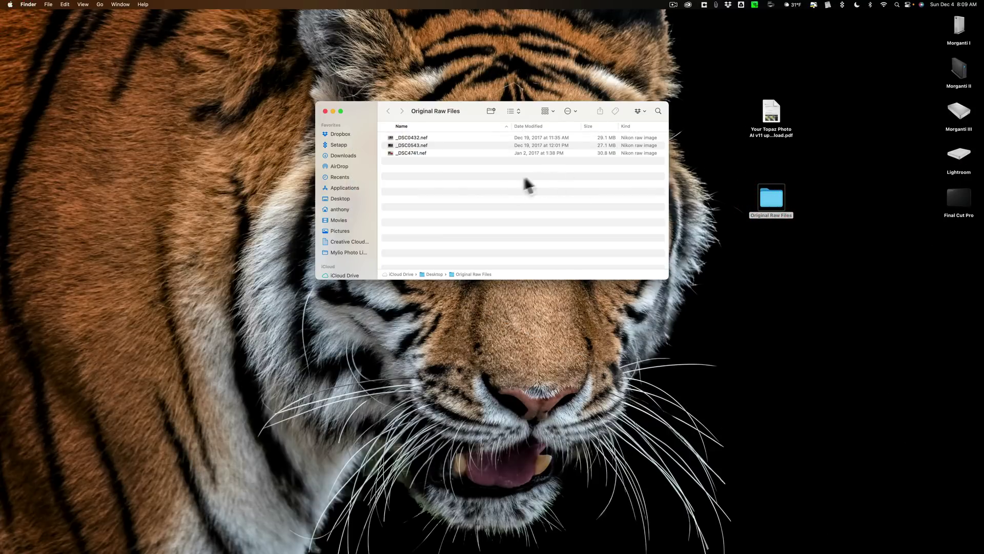
pyautogui.click(418, 136)
pyautogui.press('space')
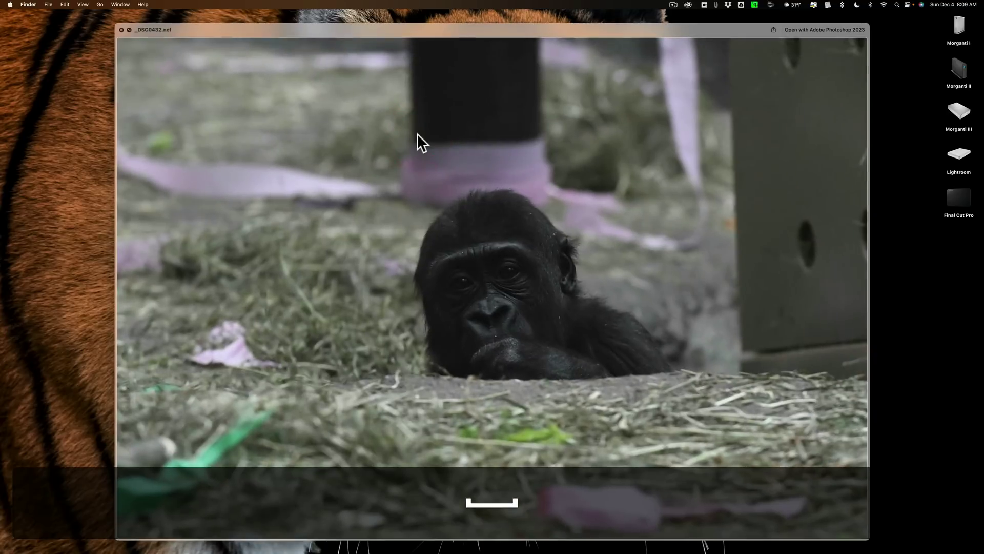
pyautogui.press('space')
pyautogui.click(417, 146)
pyautogui.press('space')
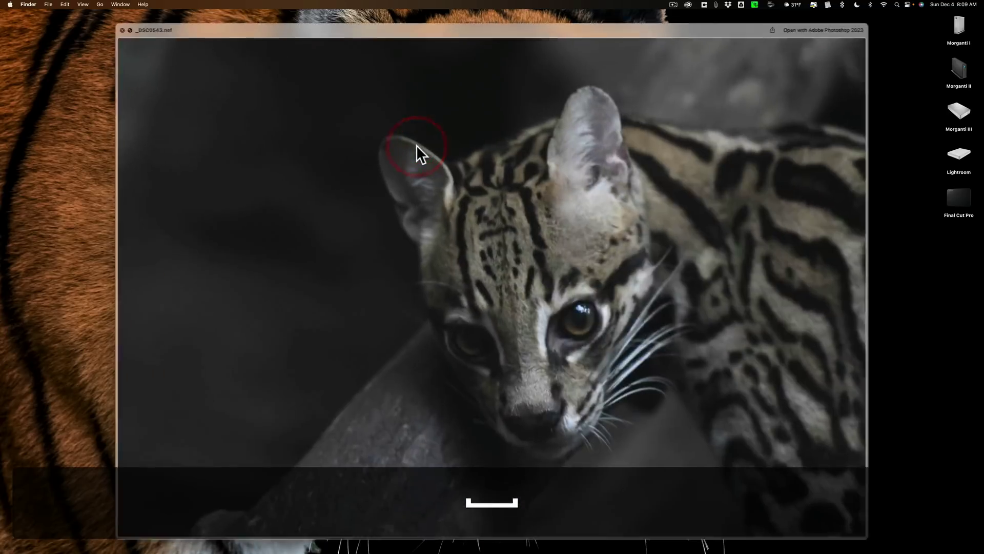
pyautogui.press('space')
# Step: Preview the scarlet ibis _DSC4741.nef and drop it onto Topaz Photo AI in the Dock
pyautogui.click(416, 151)
pyautogui.press('space')
pyautogui.press('space')
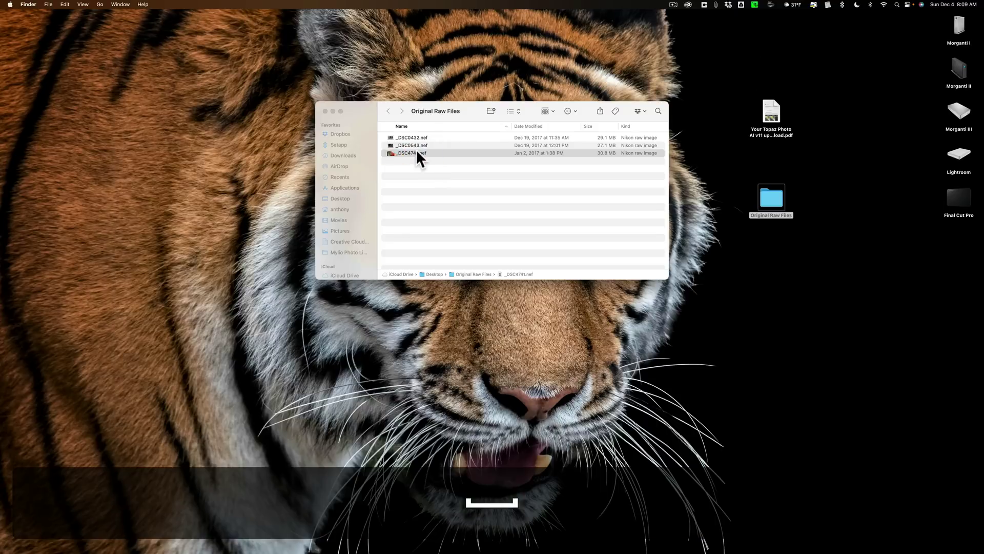
pyautogui.moveTo(414, 151); pyautogui.dragTo(673, 538)
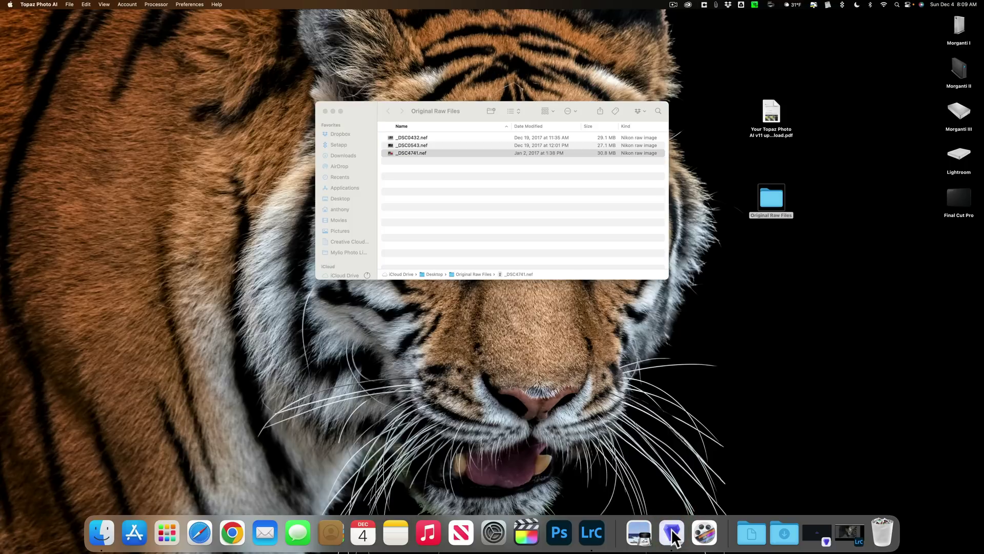
# Step: Set the ibis photo's Raw Remove Noise to Strong (strength 49, detail 28)
pyautogui.click(673, 538)
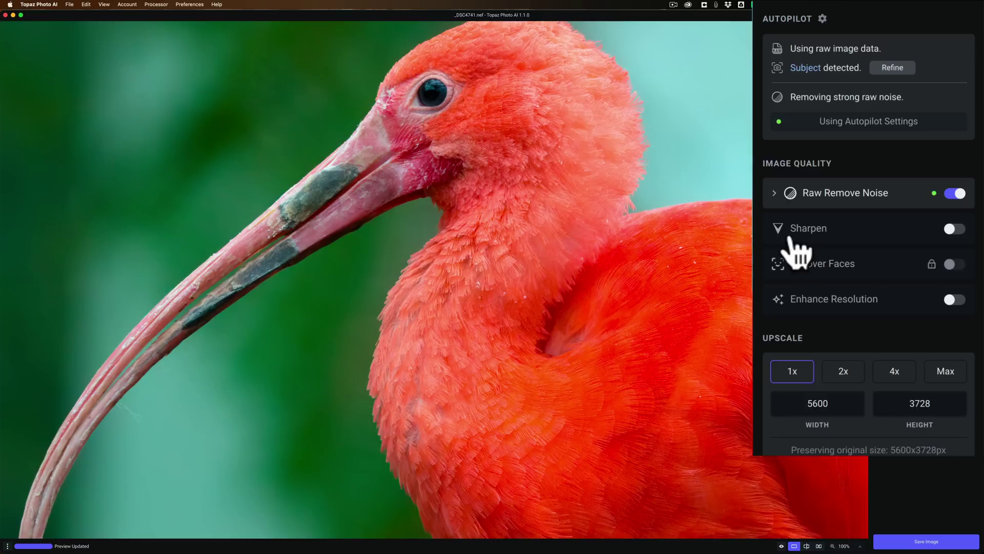
pyautogui.click(774, 193)
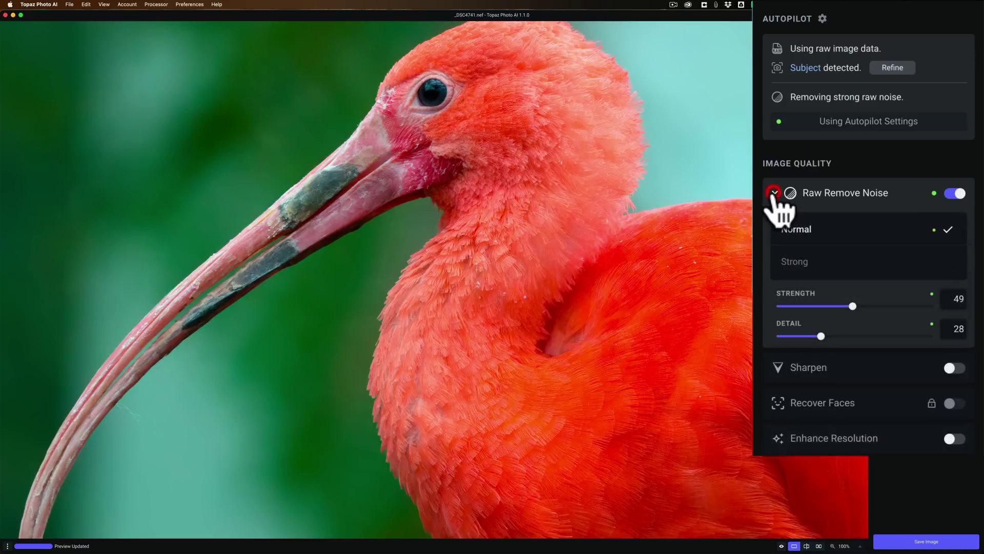
pyautogui.click(791, 259)
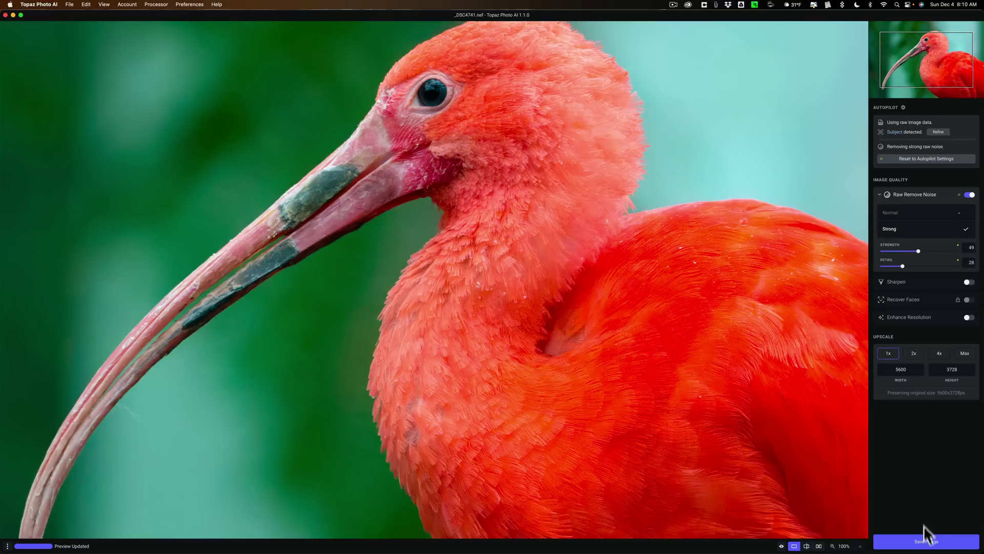
# Step: Export the ibis as the 16-bit DNG _DSC4741-1.1.0-denoiseraw.dng and close the queue window
pyautogui.click(926, 542)
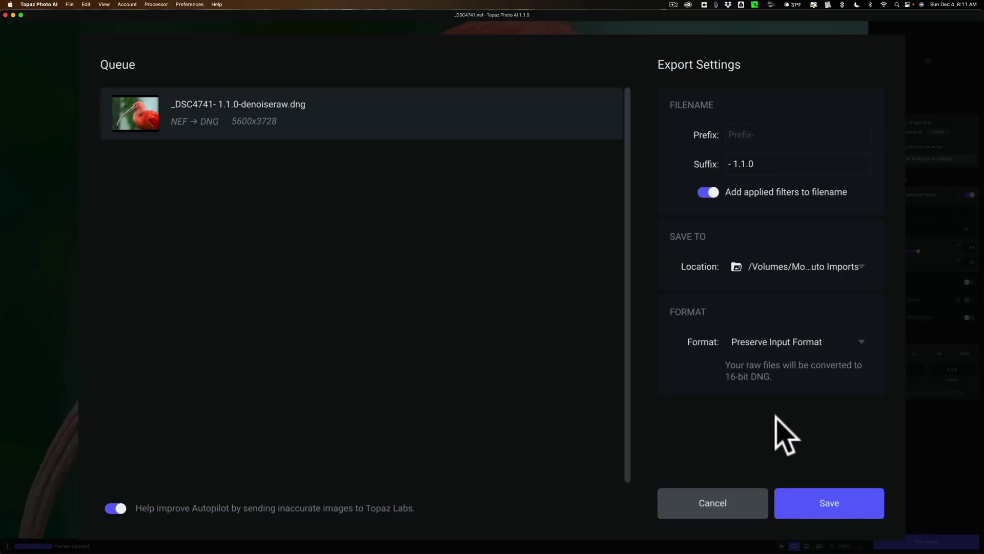
pyautogui.click(834, 505)
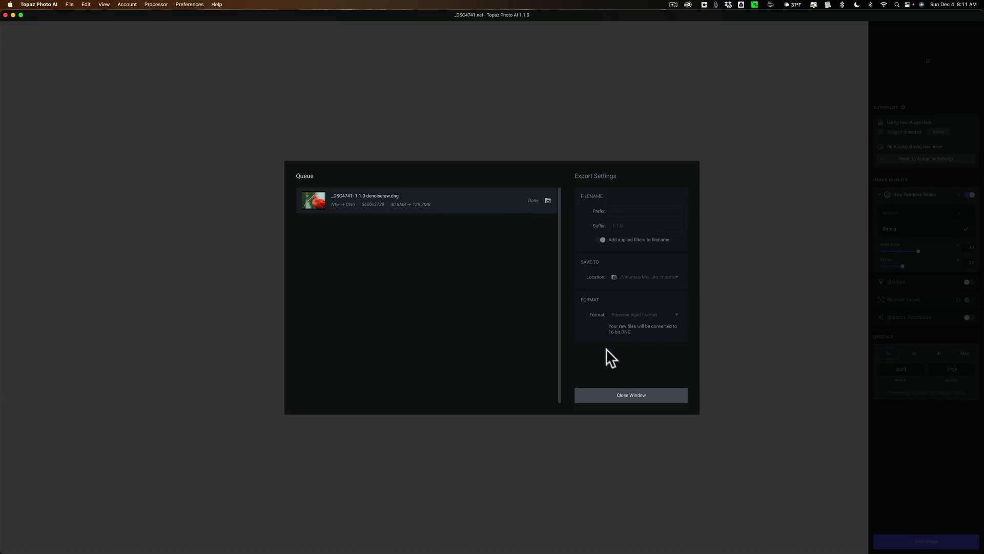
pyautogui.click(629, 394)
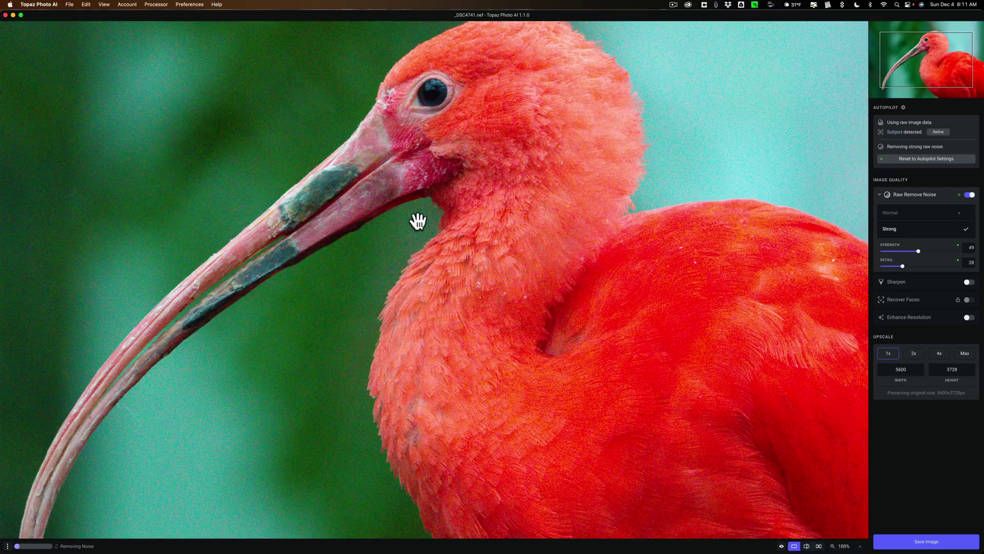
# Step: Quit Photo AI and Quick Look the ocelot _DSC0543.nef and gorilla _DSC0432.nef raws
pyautogui.press('super+q')
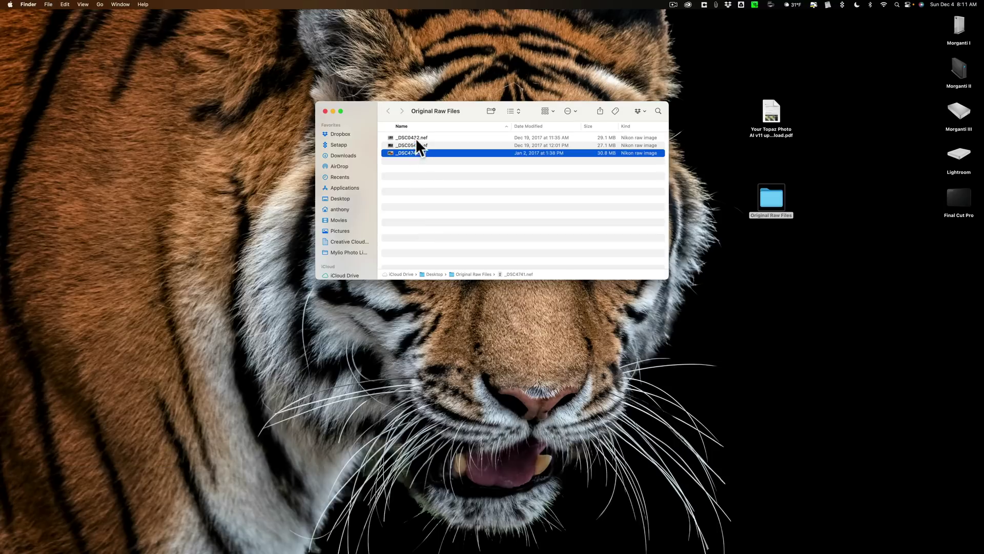
pyautogui.click(413, 146)
pyautogui.press('space')
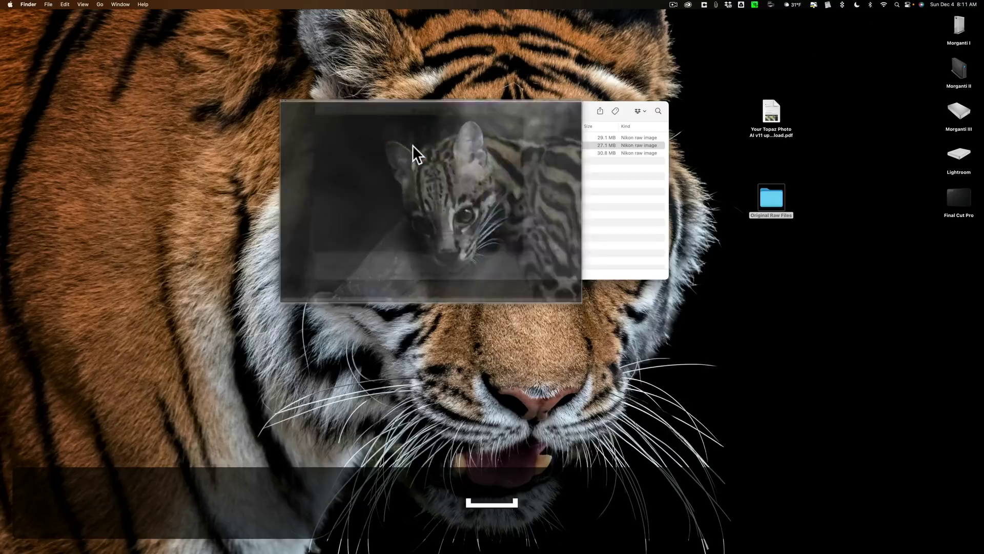
pyautogui.click(413, 137)
pyautogui.press('space')
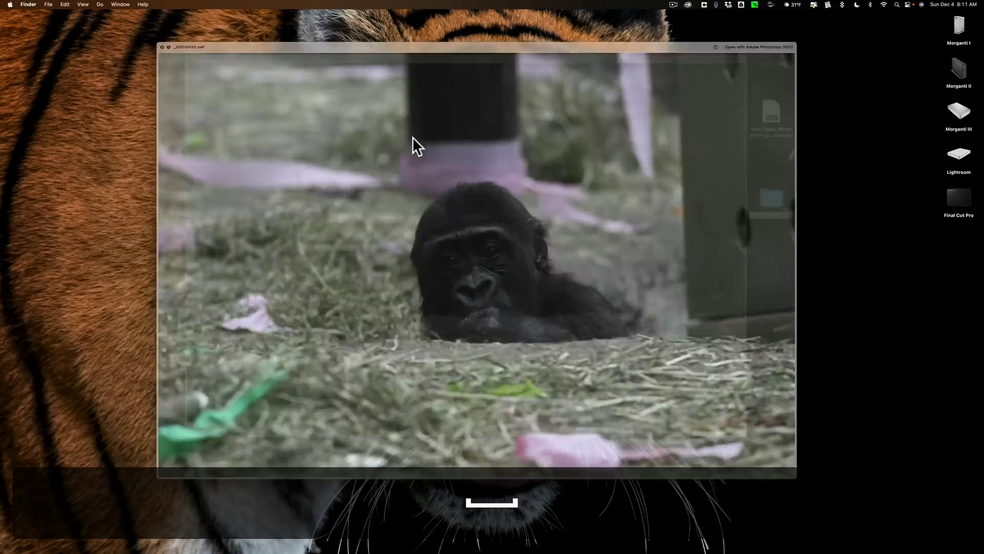
pyautogui.press('space')
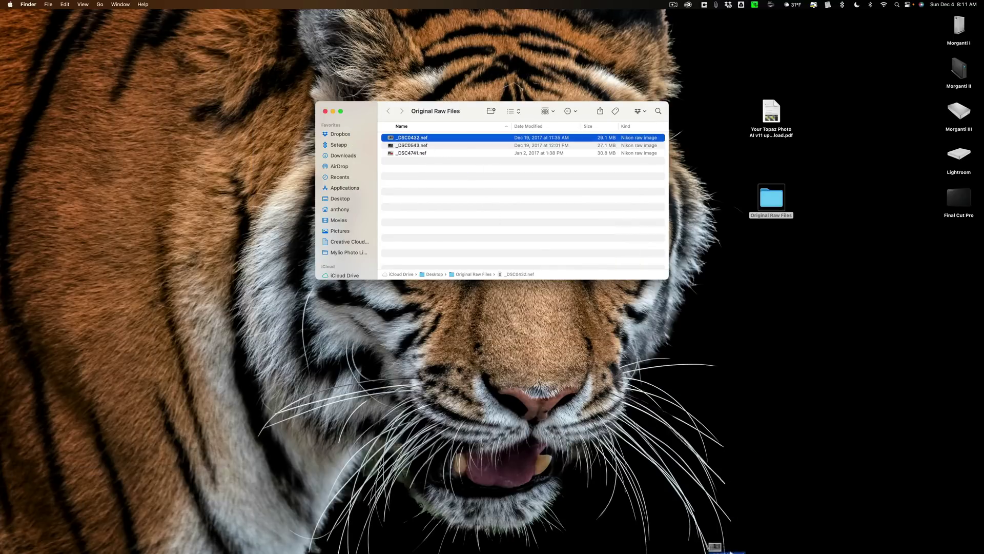
# Step: Open the gorilla photo _DSC0432.nef, set Raw Remove Noise to Strong, and bring up the export settings
pyautogui.moveTo(731, 552)
pyautogui.click(689, 532)
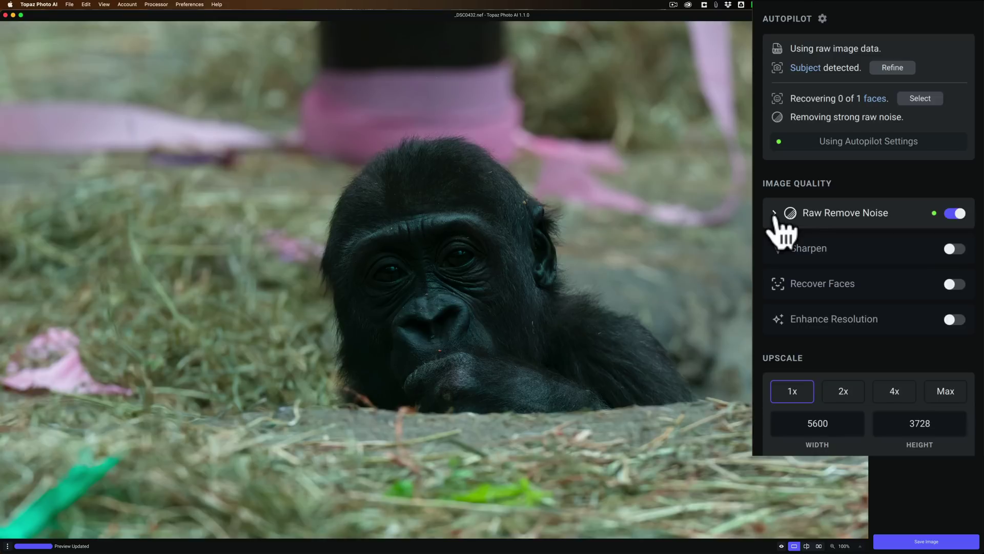
pyautogui.click(775, 214)
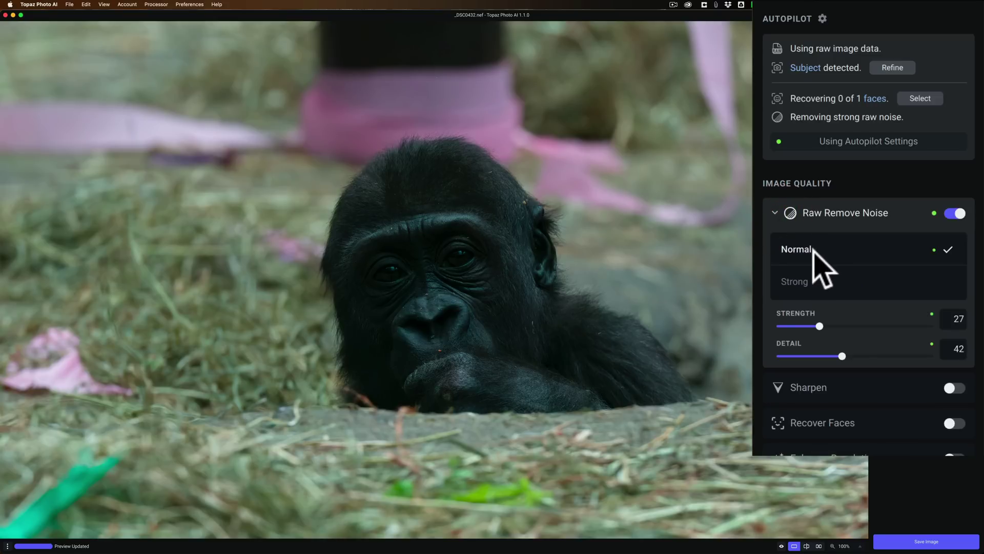
pyautogui.click(796, 281)
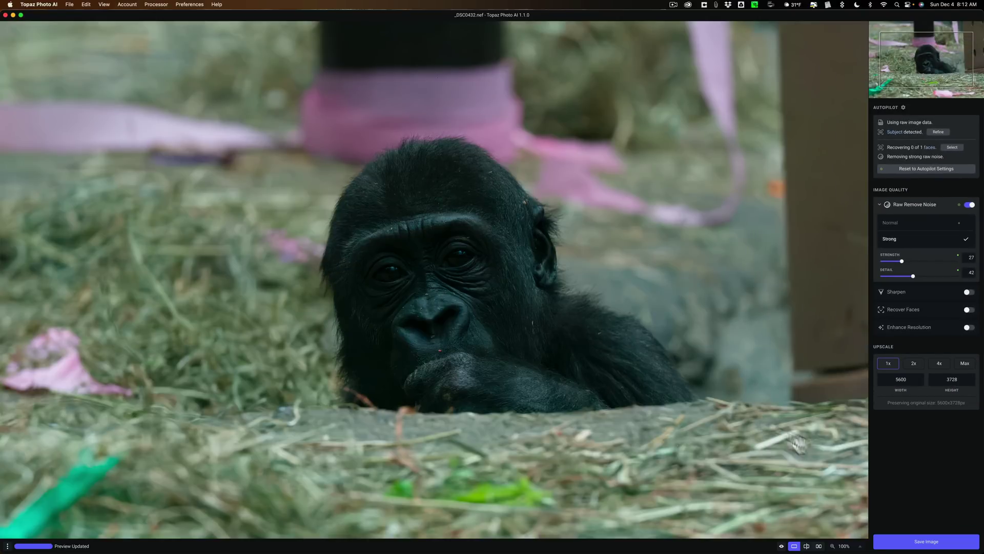
pyautogui.click(903, 536)
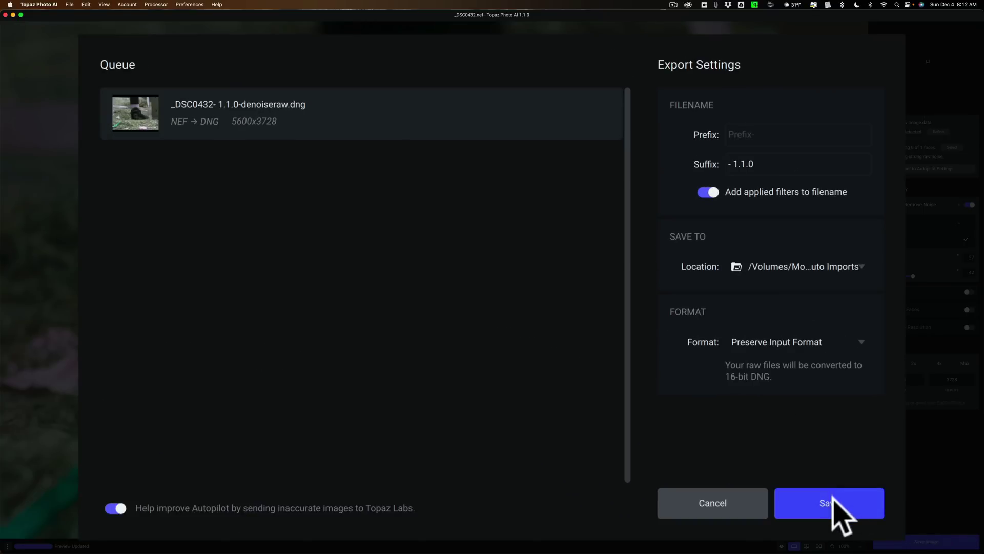
# Step: Save the gorilla as the 16-bit DNG _DSC0432- 1.1.0-denoiseraw.dng, which finishes at 125.2MB
pyautogui.click(834, 500)
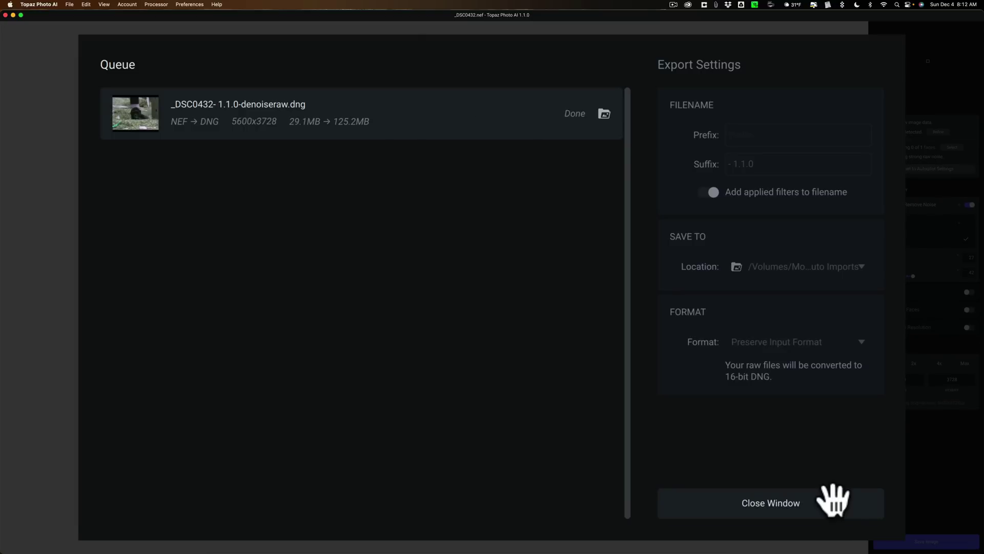
# Step: Close the export queue, quit Photo AI, and preview the ocelot raw _DSC0543.nef in Finder
pyautogui.click(831, 497)
pyautogui.press('super+q')
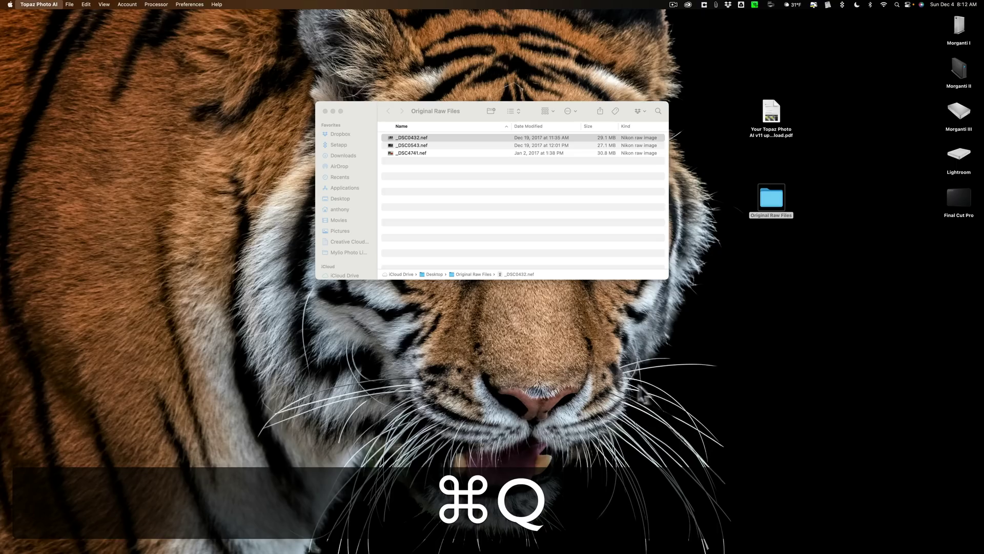
pyautogui.click(417, 146)
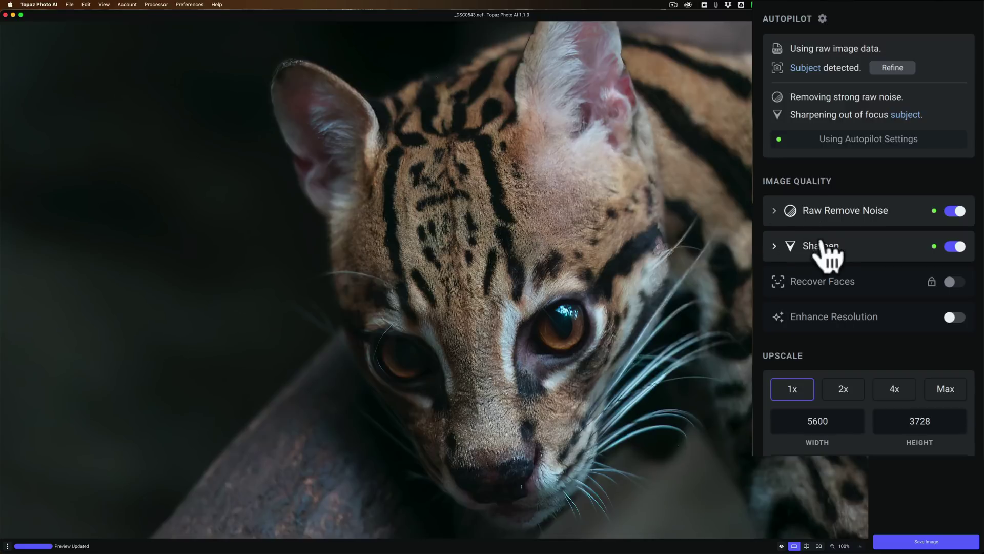
# Step: Confirm Lens Blur sharpening, then set the ocelot's Raw Remove Noise to Strong (strength 28, detail 53)
pyautogui.click(773, 247)
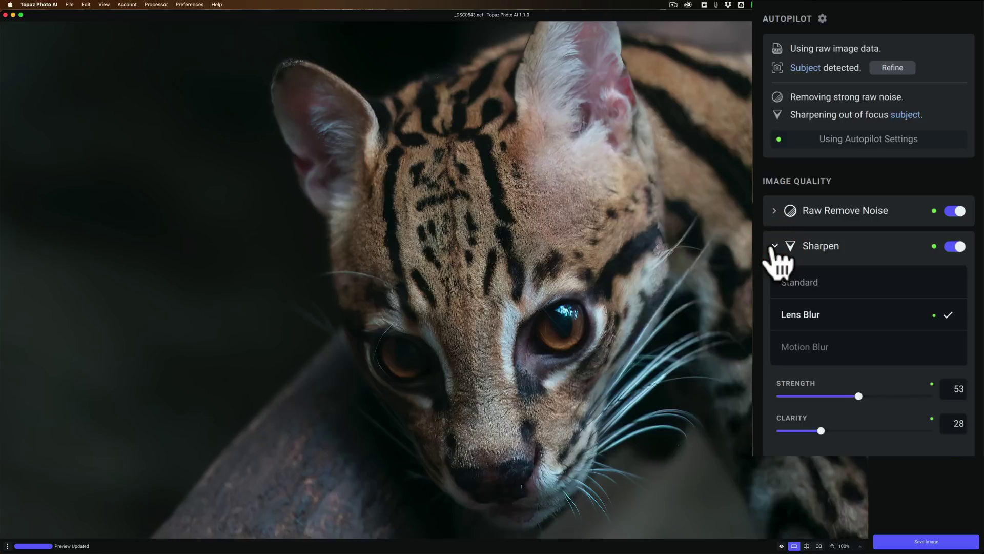
pyautogui.click(773, 247)
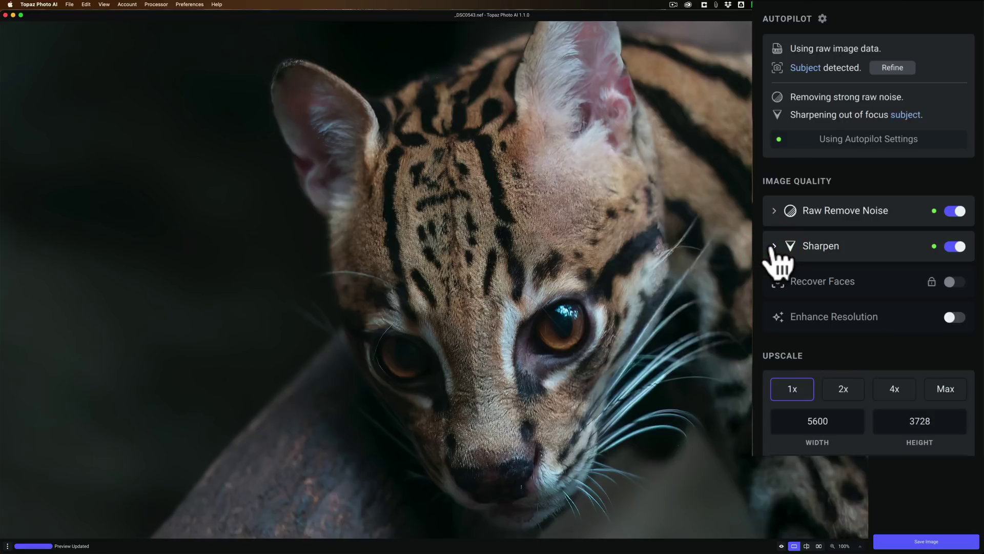
pyautogui.click(774, 210)
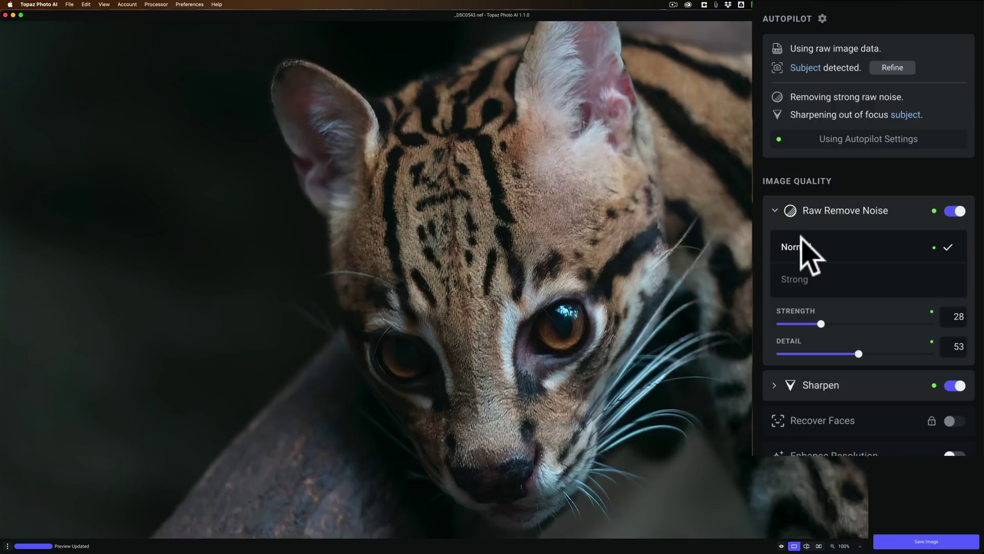
pyautogui.click(795, 279)
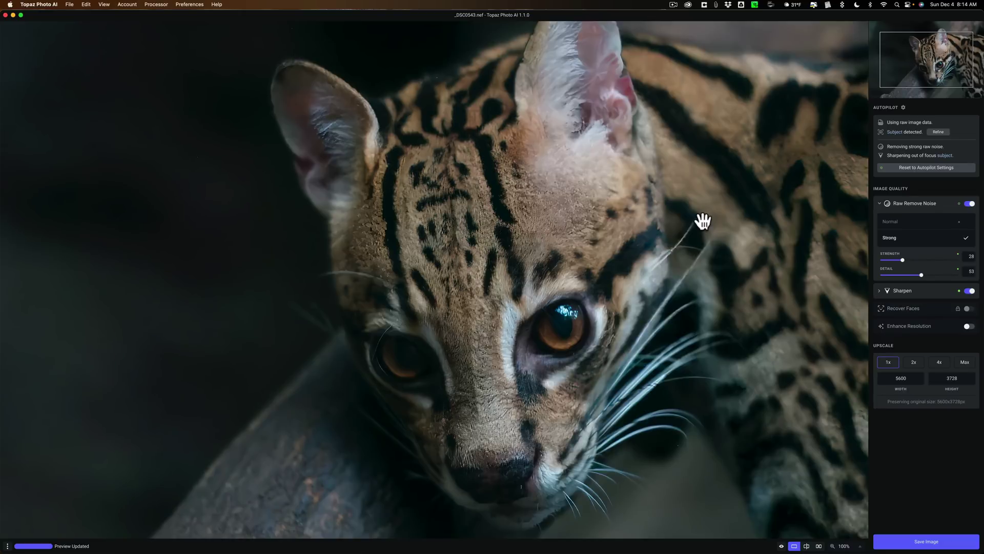
# Step: Export the ocelot as _DSC0543- 1.1.0-denoiseraw-sharpen.dng and close the finished export queue
pyautogui.click(926, 545)
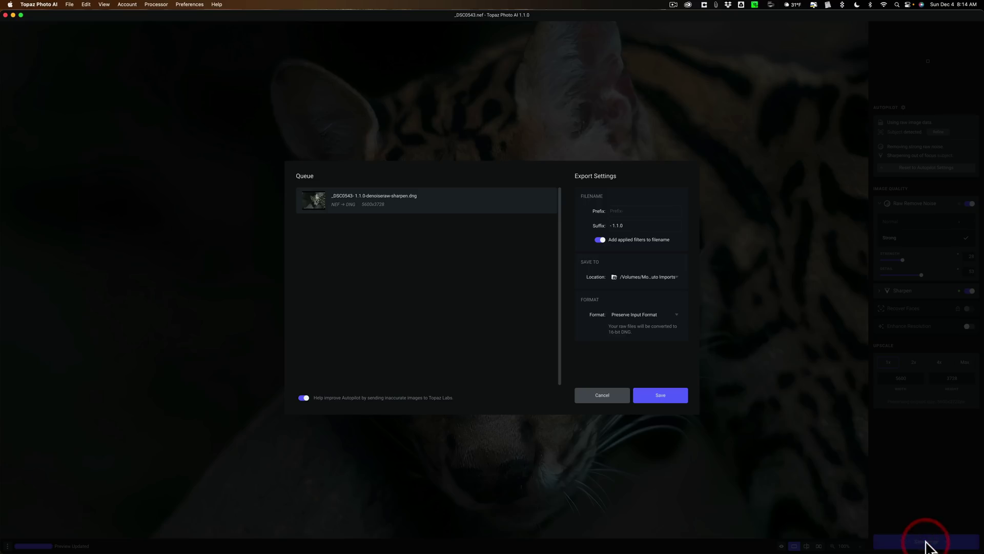
pyautogui.click(654, 400)
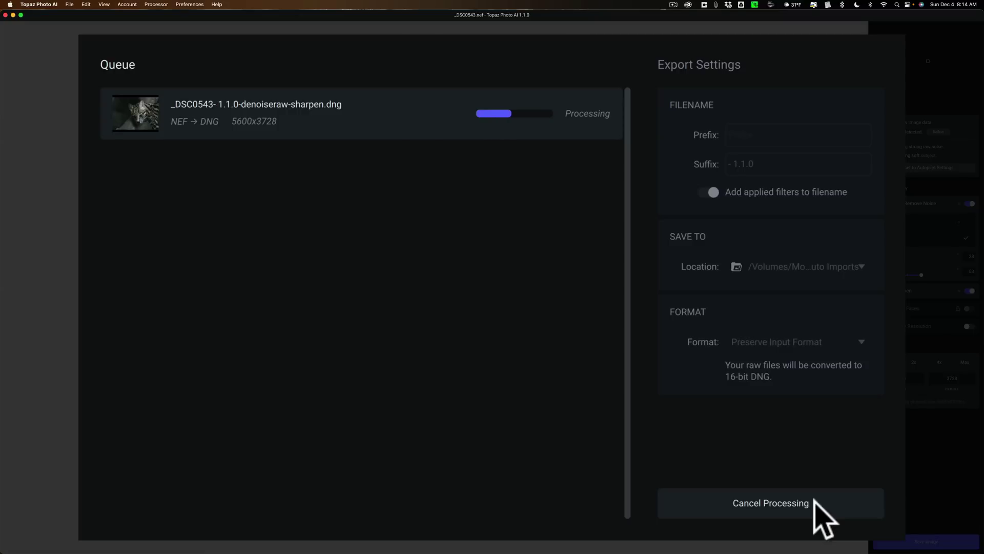
pyautogui.click(814, 500)
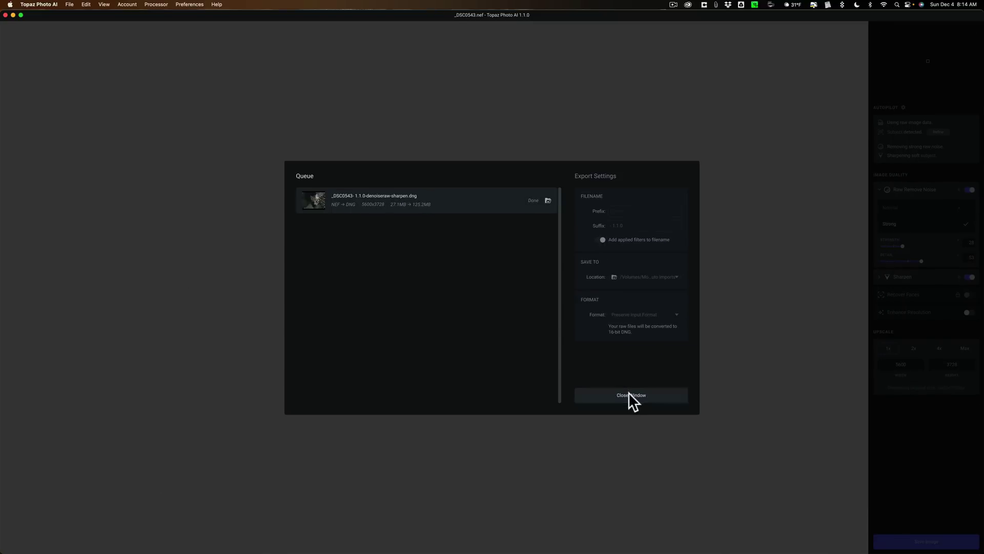
pyautogui.click(629, 395)
# Step: Quit Photo AI, restore Lightroom in the Library module, and show the Auto Imported Photos folder
pyautogui.press('super+q')
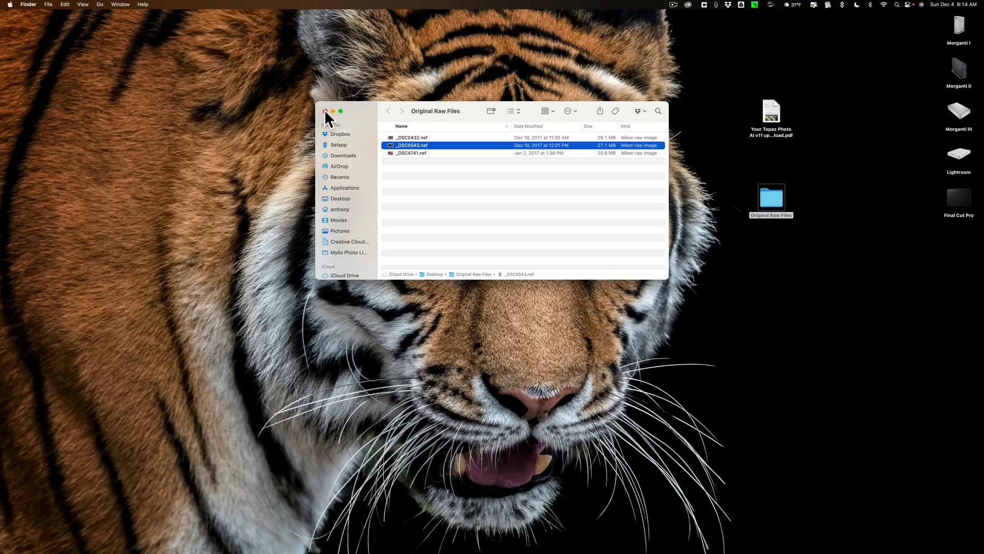
pyautogui.click(325, 111)
pyautogui.click(835, 536)
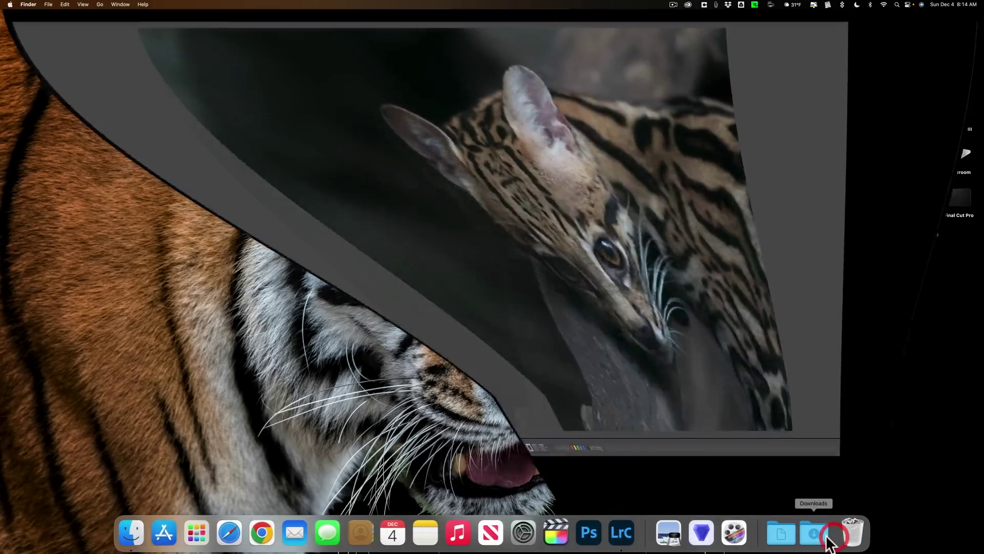
pyautogui.click(758, 35)
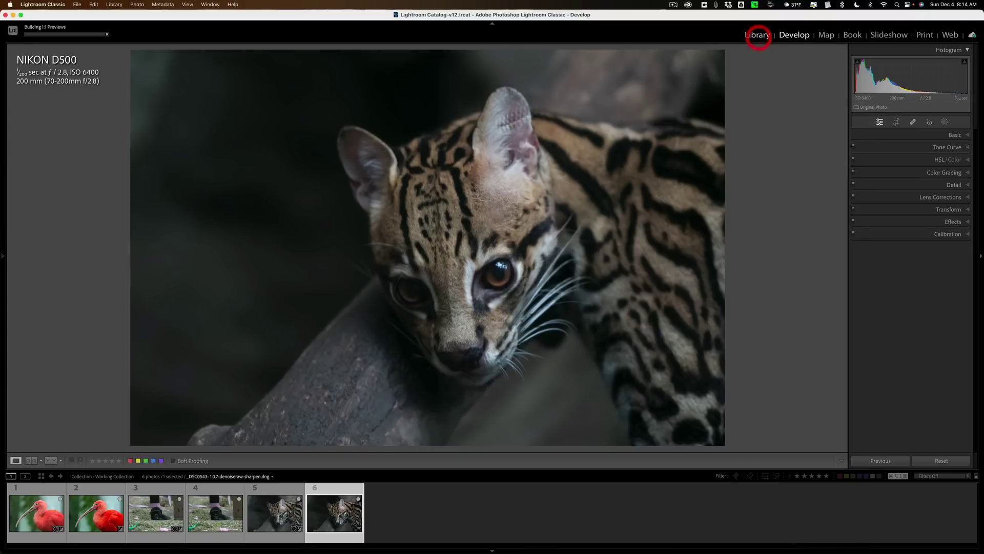
pyautogui.scroll(5, 66, 155)
pyautogui.scroll(10, 66, 155)
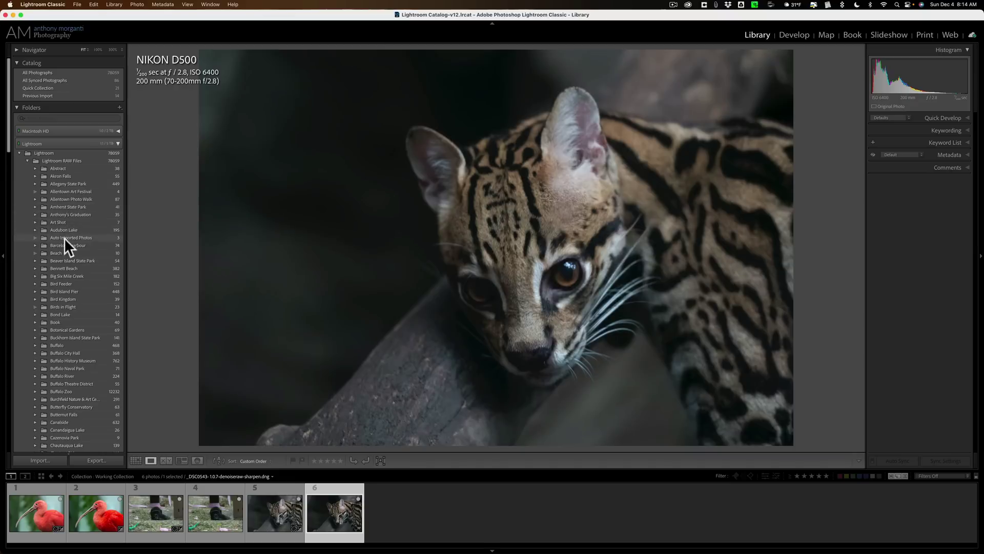
pyautogui.click(63, 236)
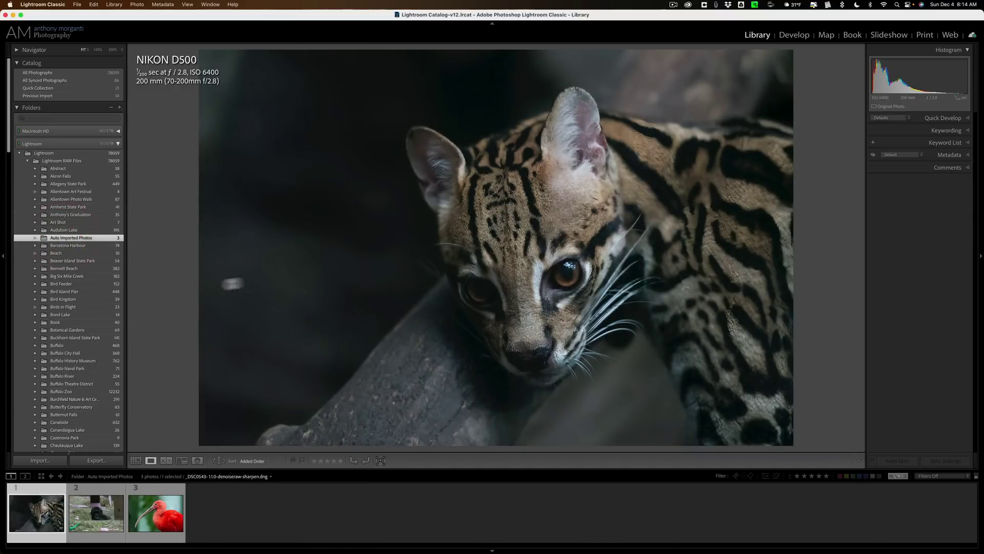
# Step: Add the ocelot, gorilla and ibis 1.1.0 DNGs to the Working Collection
pyautogui.click(91, 511)
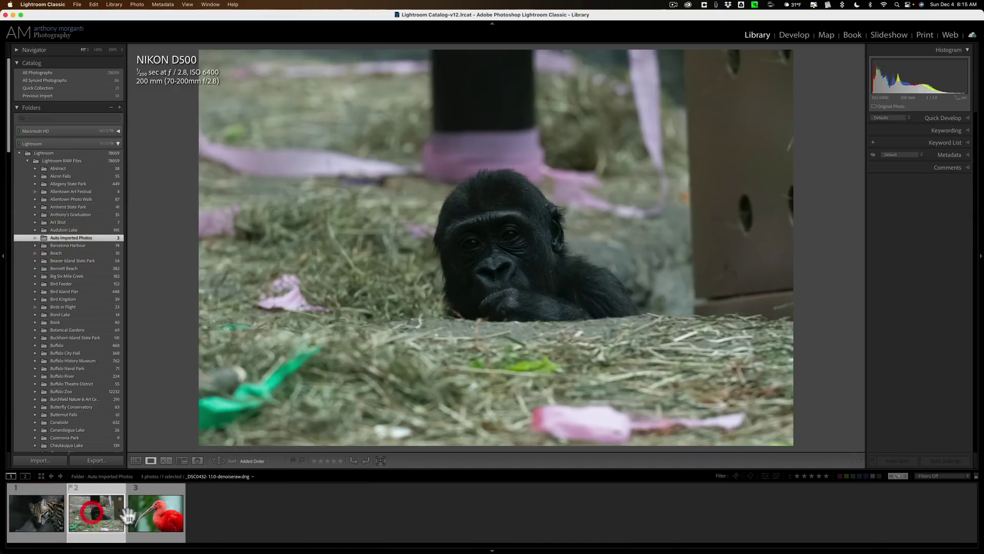
pyautogui.click(152, 512)
pyautogui.click(26, 508)
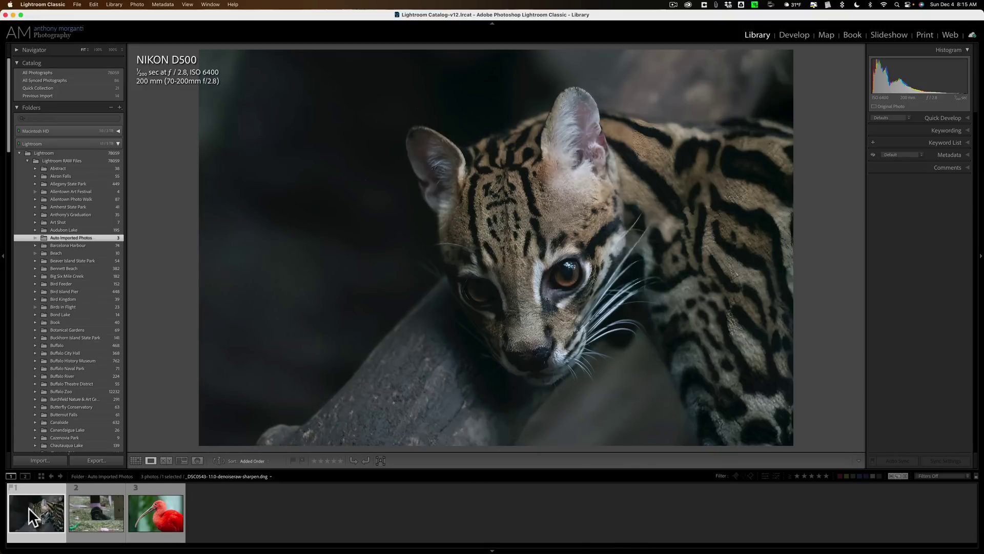
pyautogui.press('b')
pyautogui.click(96, 513)
pyautogui.press('b')
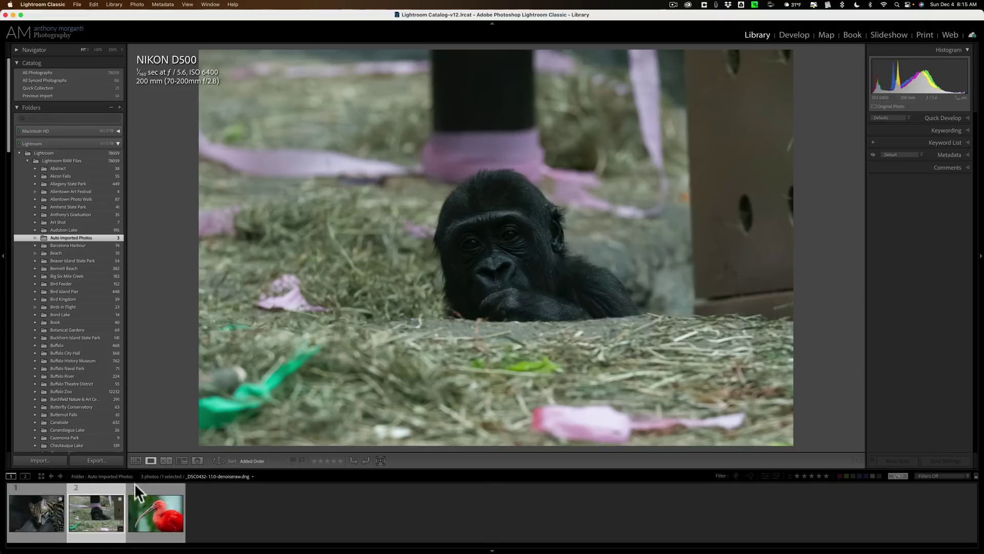
pyautogui.click(155, 511)
pyautogui.press('b')
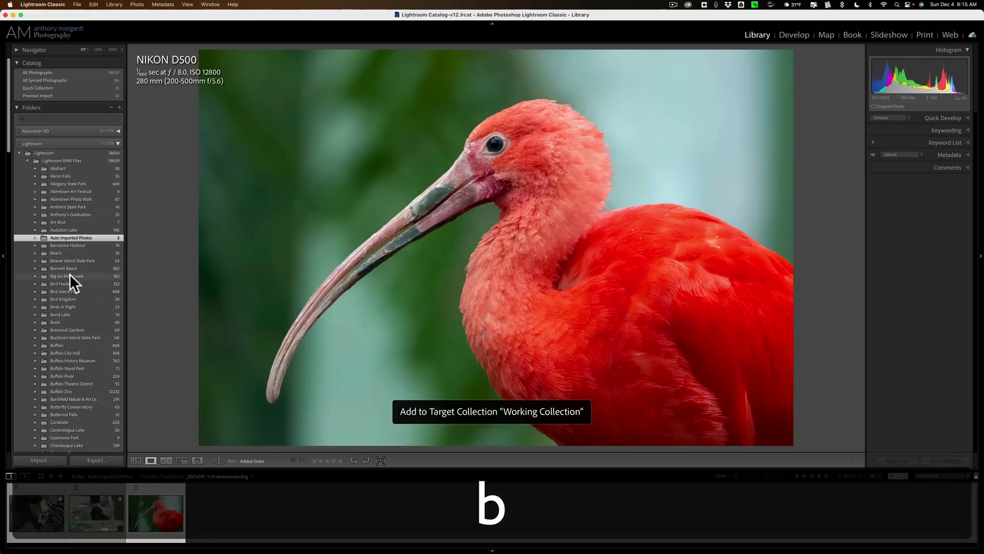
pyautogui.scroll(-20, 76, 297)
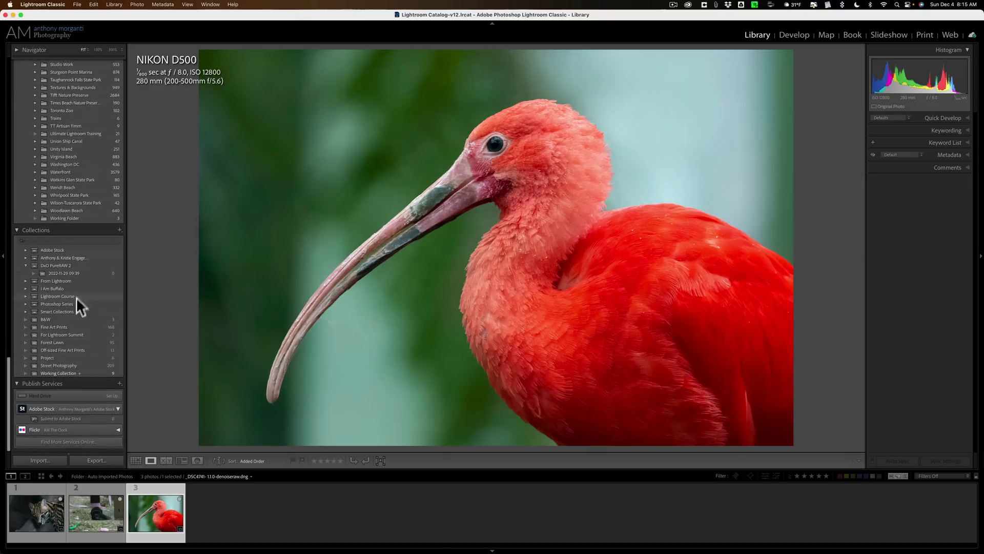
# Step: Group the new ibis and gorilla versions beside their originals in the Working Collection and show file info
pyautogui.click(60, 371)
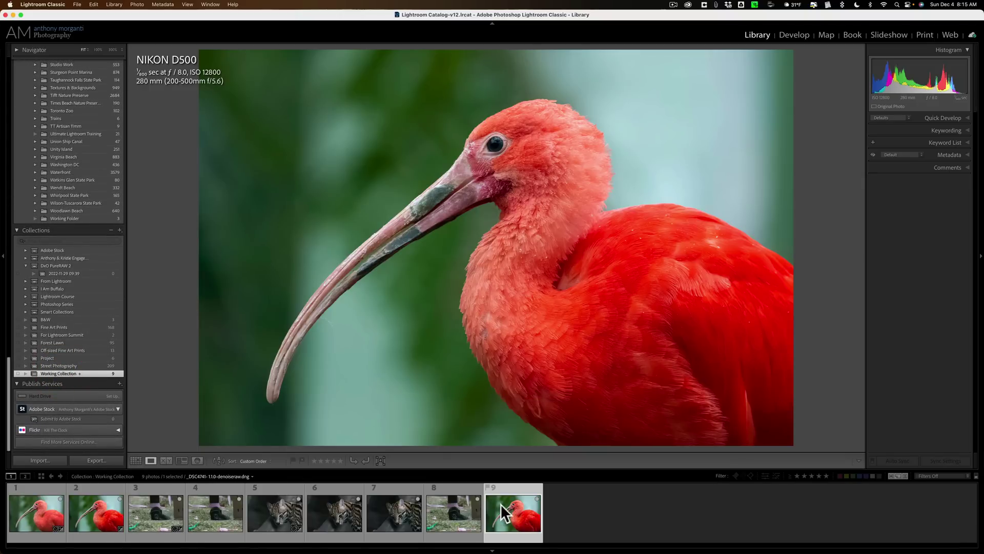
pyautogui.moveTo(501, 504); pyautogui.dragTo(130, 508)
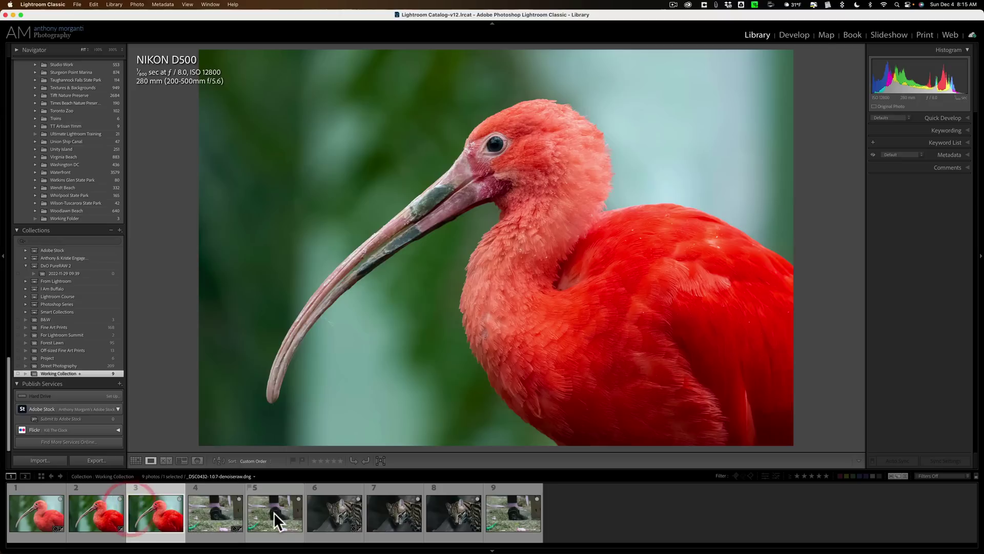
pyautogui.moveTo(504, 510); pyautogui.dragTo(323, 514)
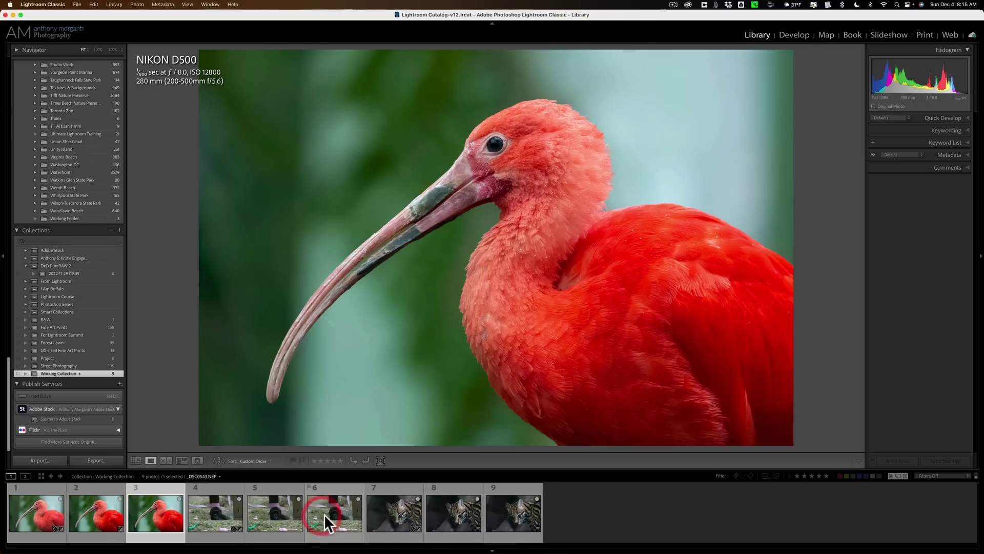
pyautogui.click(36, 508)
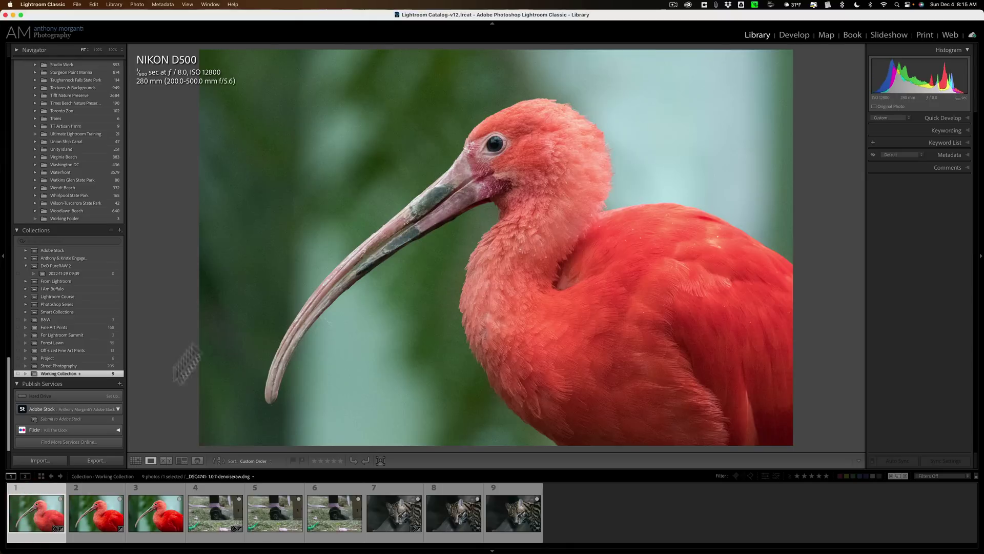
pyautogui.press('i')
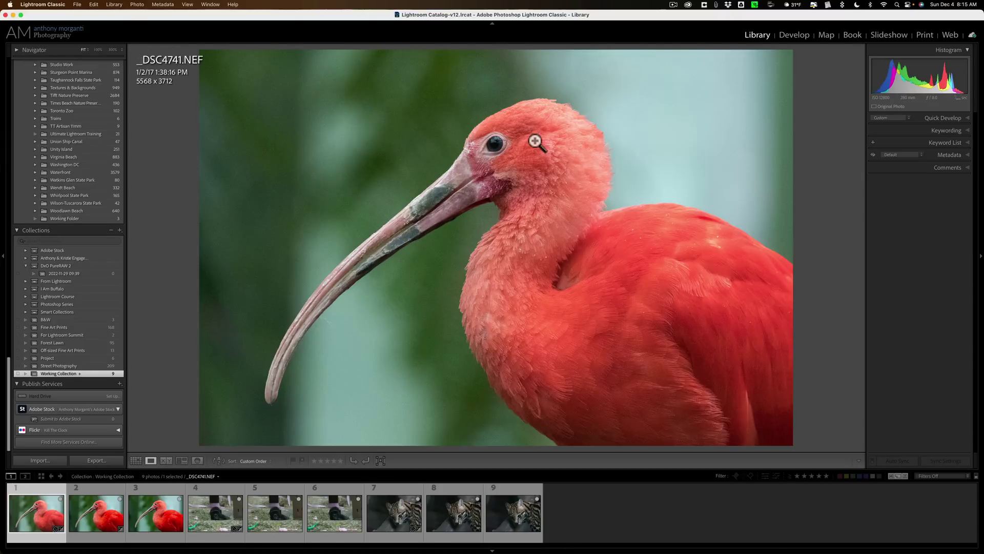
# Step: Flip between the 1.0.7 and 1.1.0 denoised ibis at 300% on its eye
pyautogui.click(473, 143)
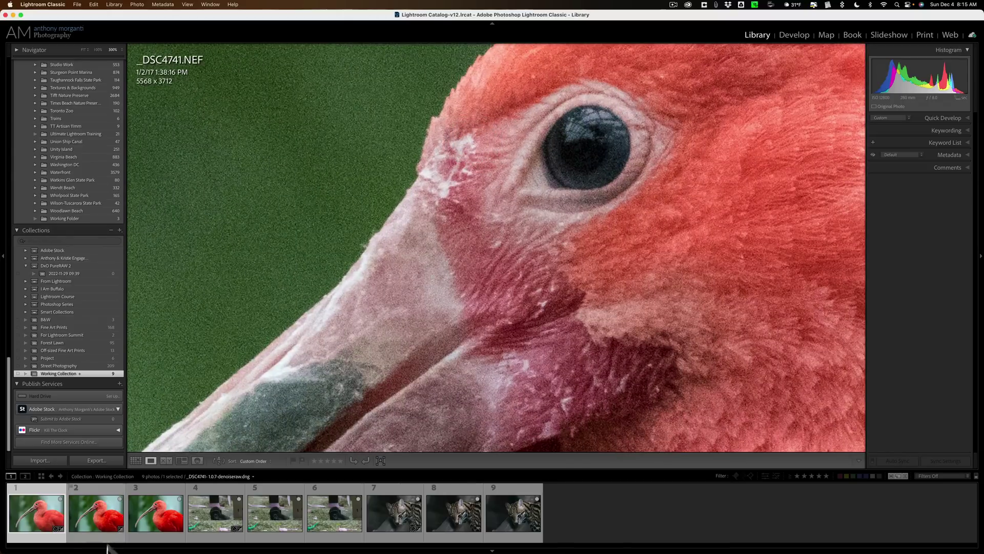
pyautogui.click(96, 516)
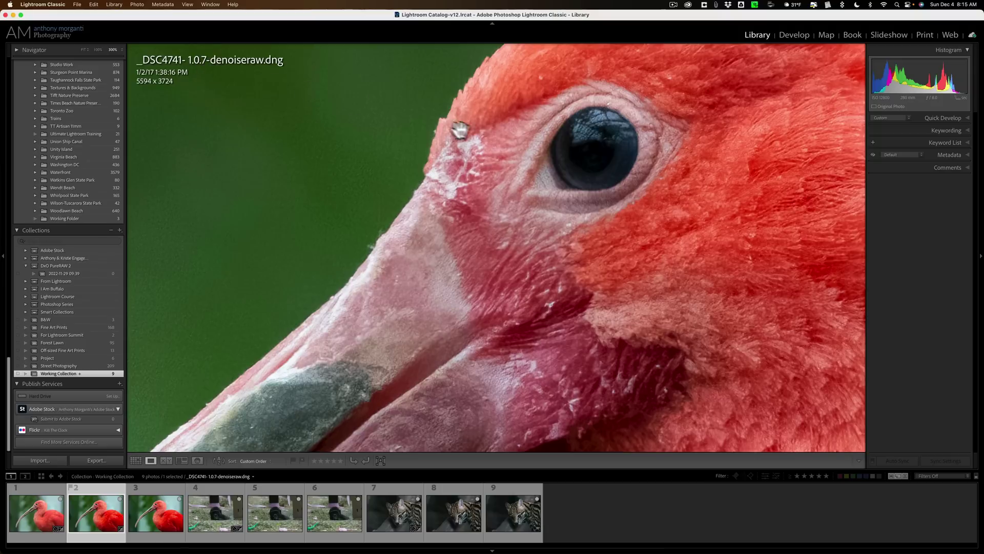
pyautogui.click(153, 512)
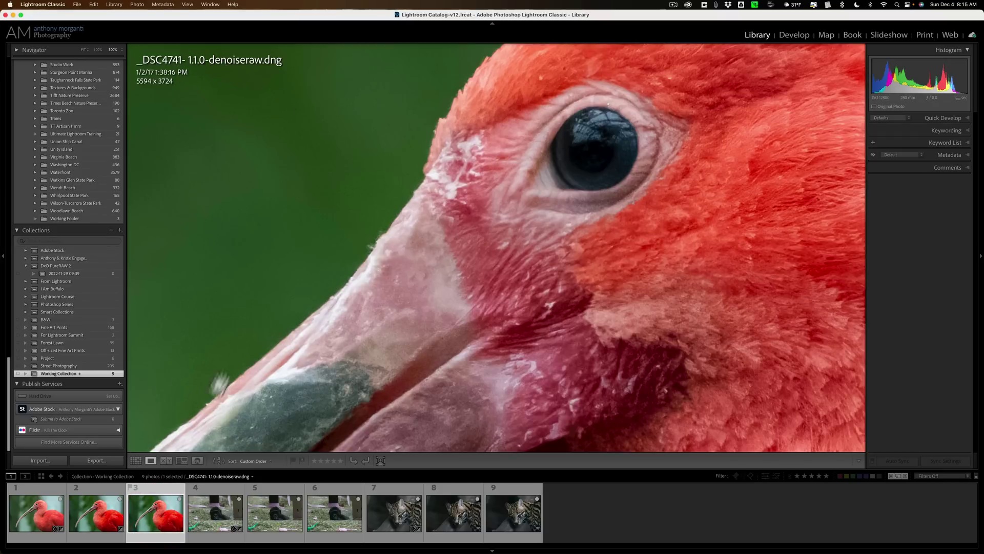
pyautogui.click(101, 508)
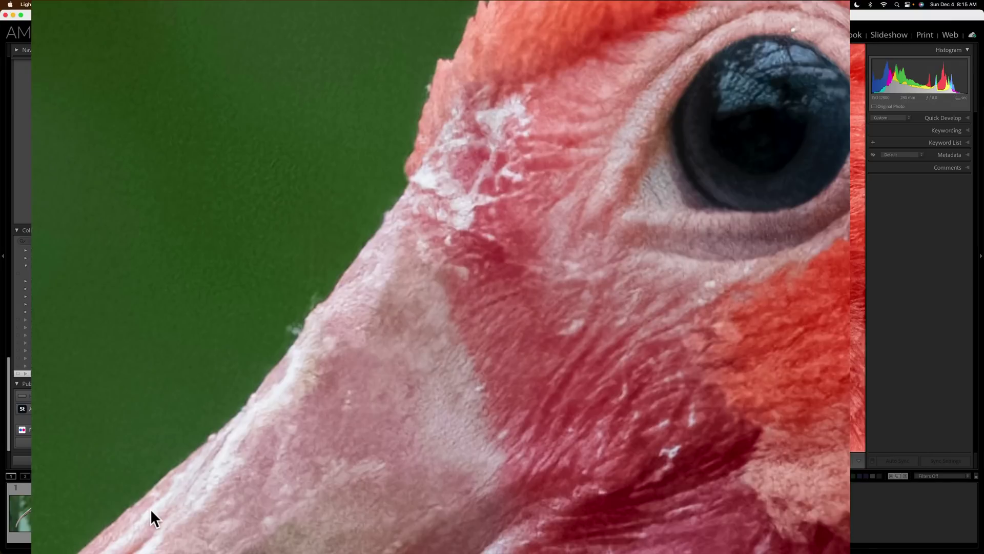
pyautogui.click(150, 508)
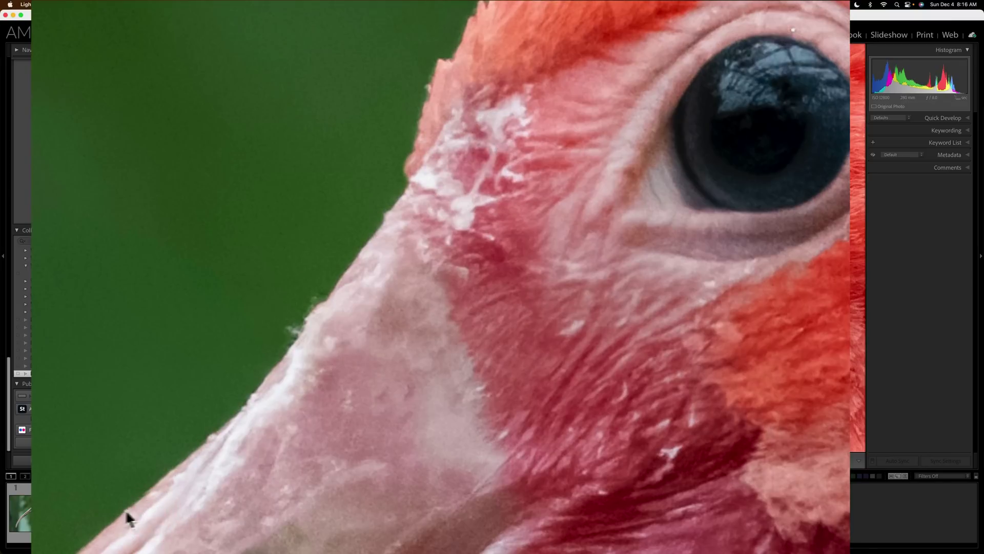
pyautogui.click(101, 509)
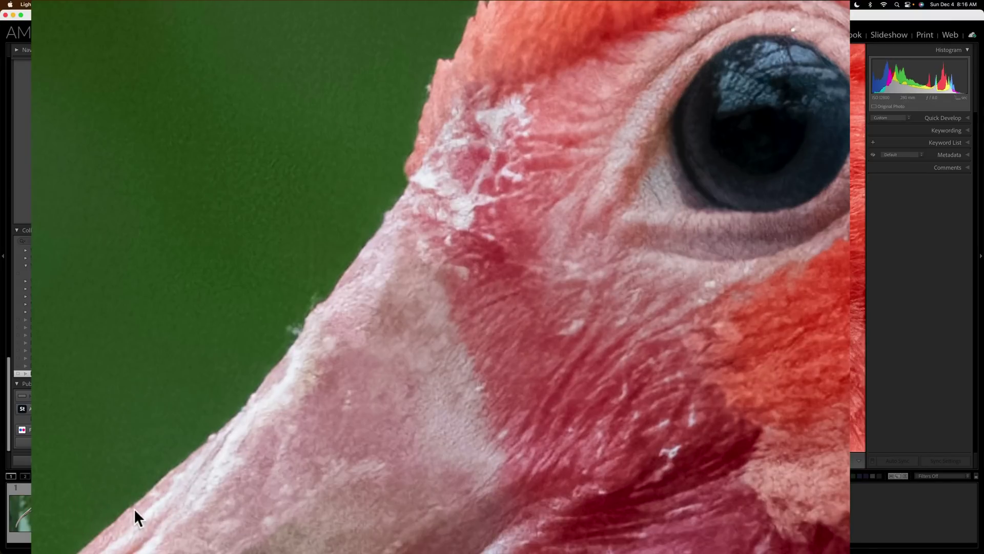
pyautogui.click(152, 509)
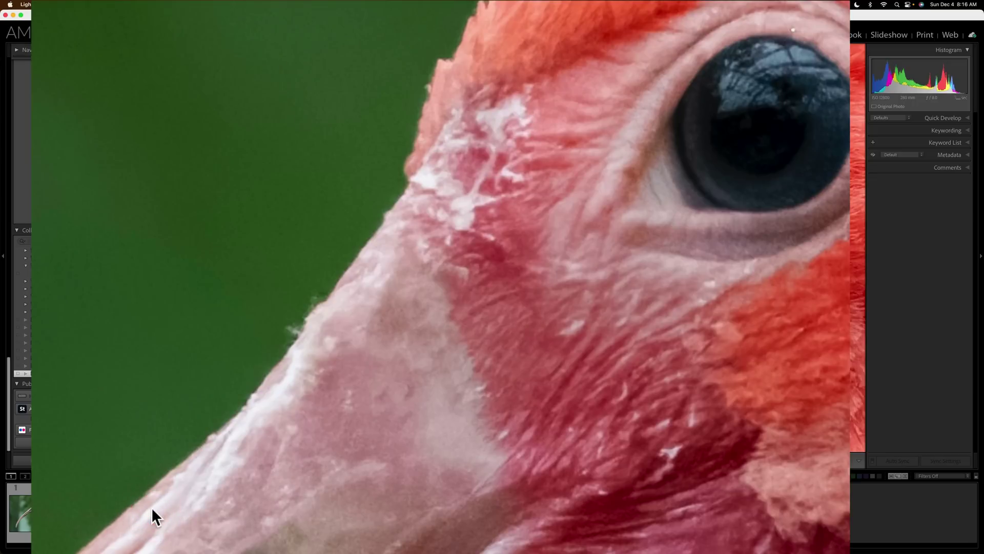
pyautogui.click(107, 508)
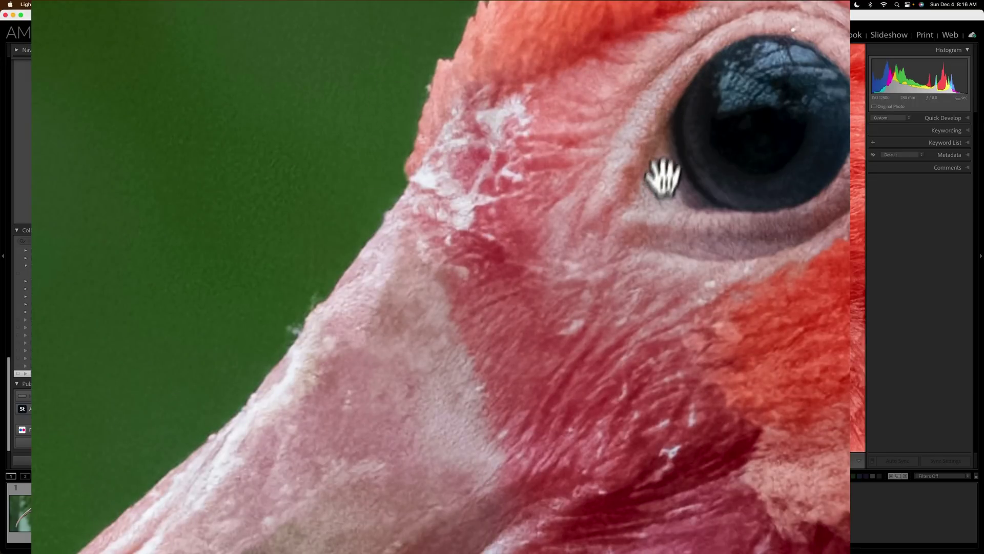
pyautogui.click(161, 509)
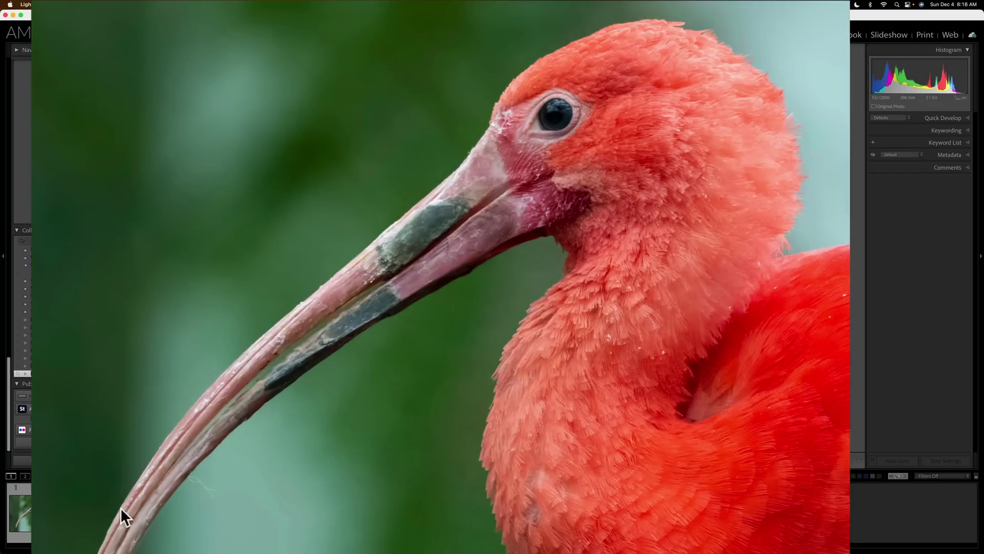
# Step: Cycle the ibis through the original raw, the 1.0.7 and the 1.1.0 versions
pyautogui.click(47, 513)
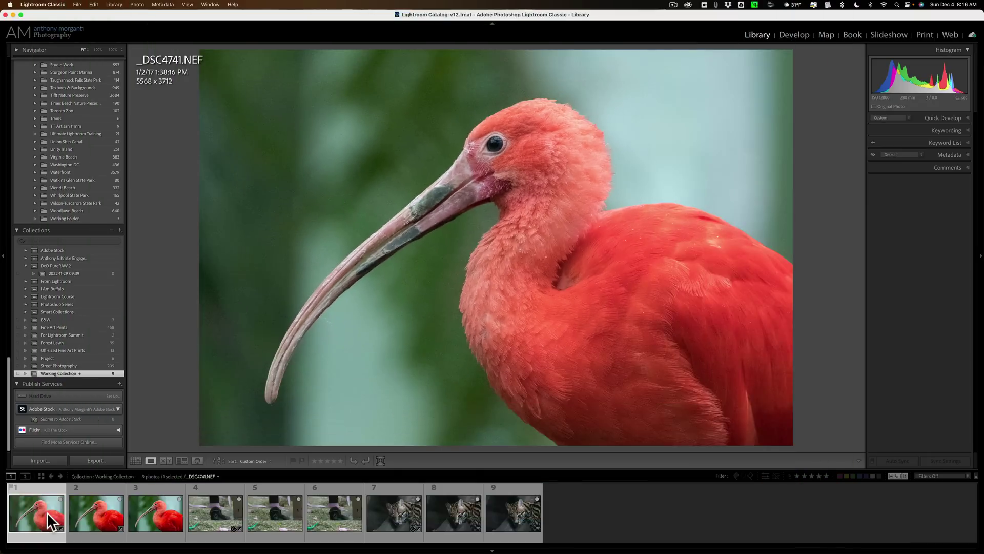
pyautogui.click(108, 521)
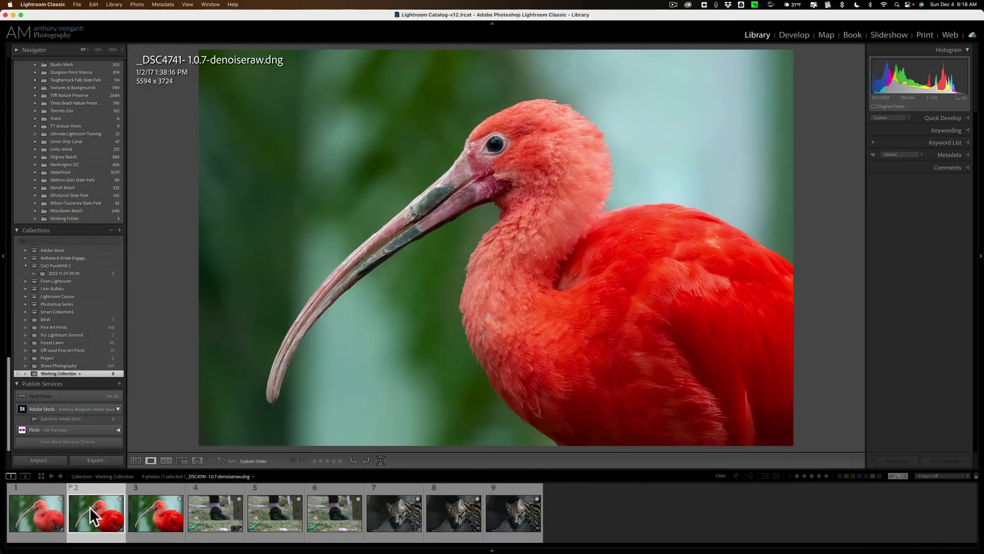
pyautogui.click(44, 510)
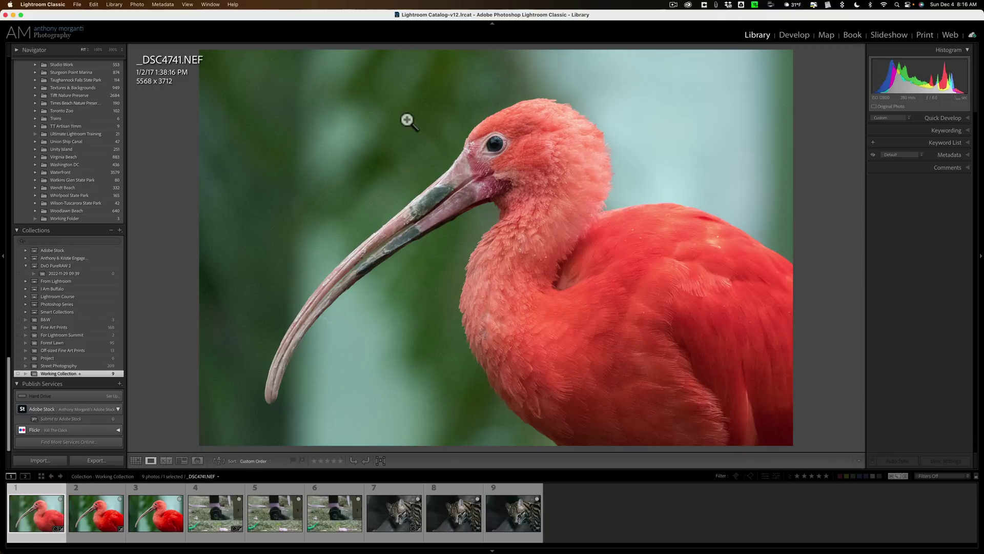
pyautogui.click(94, 513)
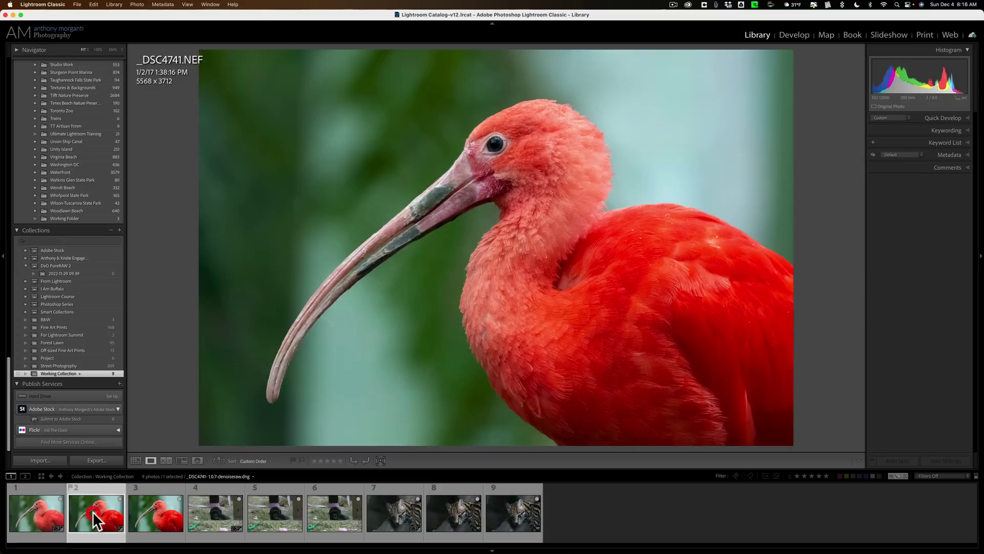
pyautogui.click(156, 513)
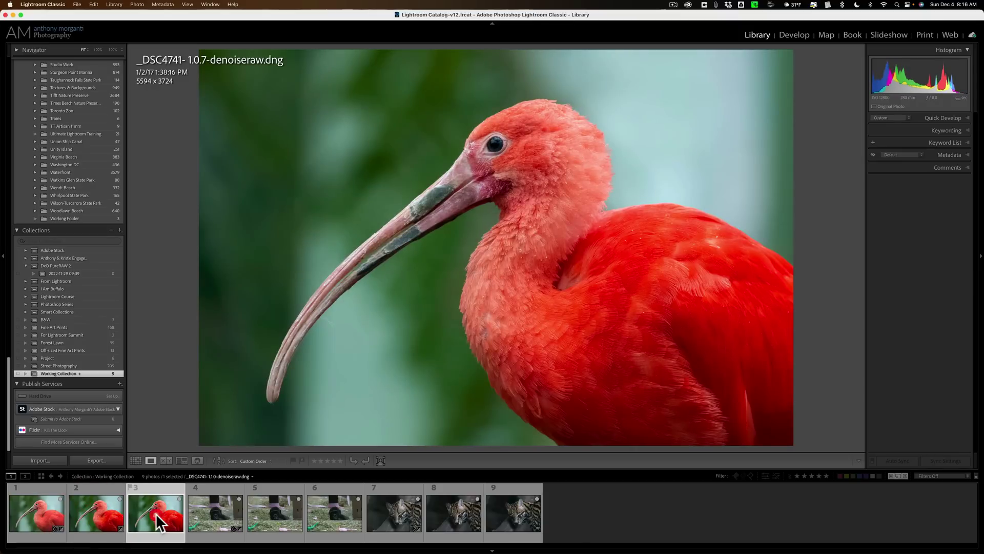
# Step: Compare the ibis raw, 1.0.7 and 1.1.0 at 300%, then view the whole ibis and the gorilla raw
pyautogui.click(476, 138)
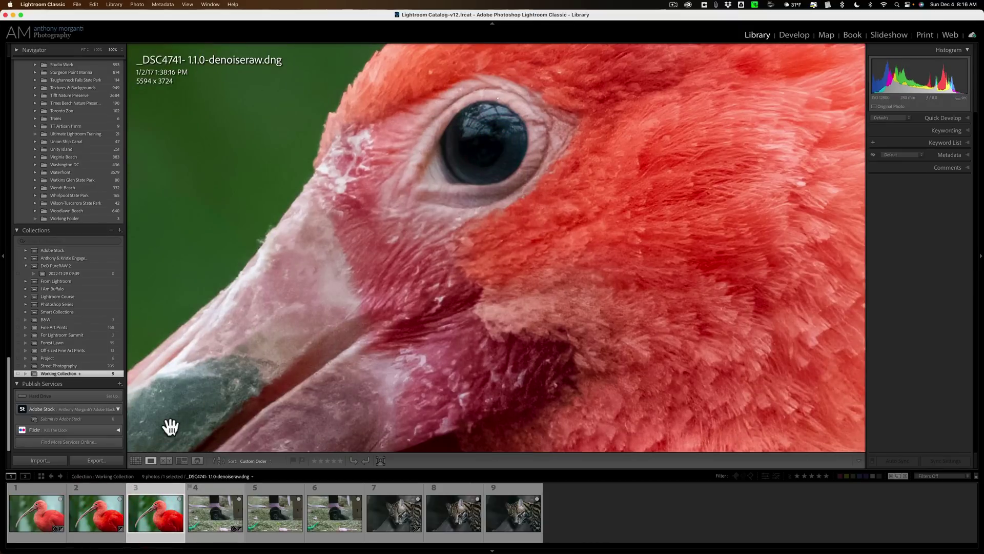
pyautogui.click(54, 505)
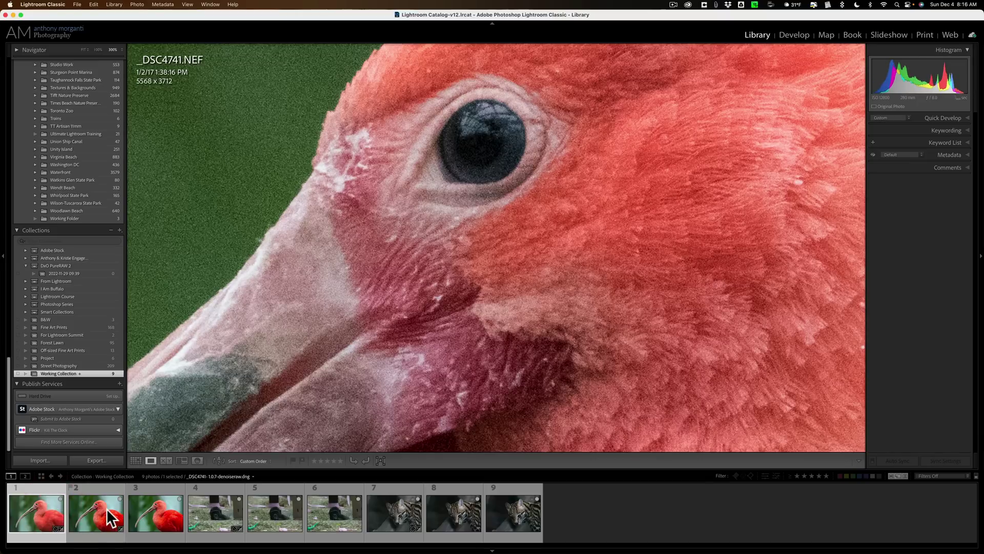
pyautogui.click(107, 510)
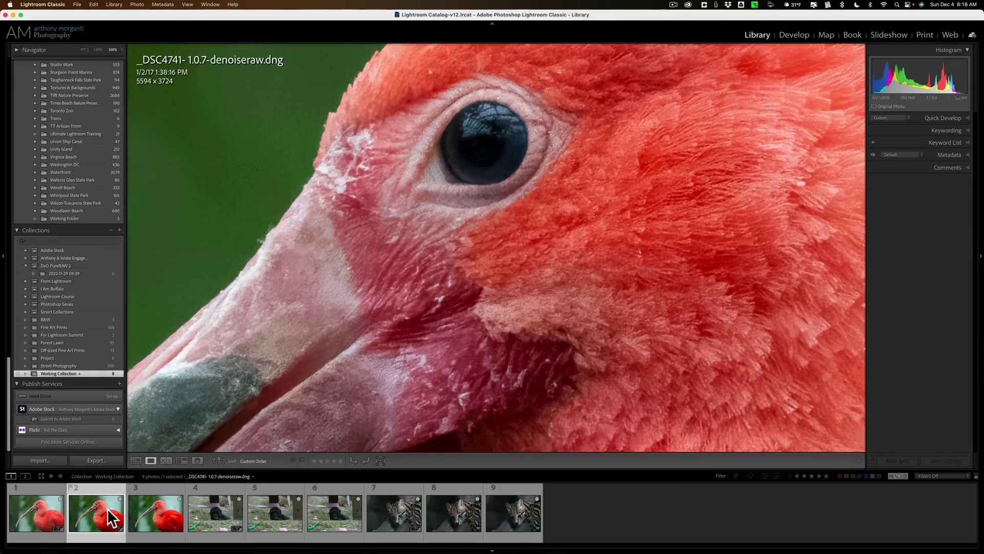
pyautogui.click(153, 510)
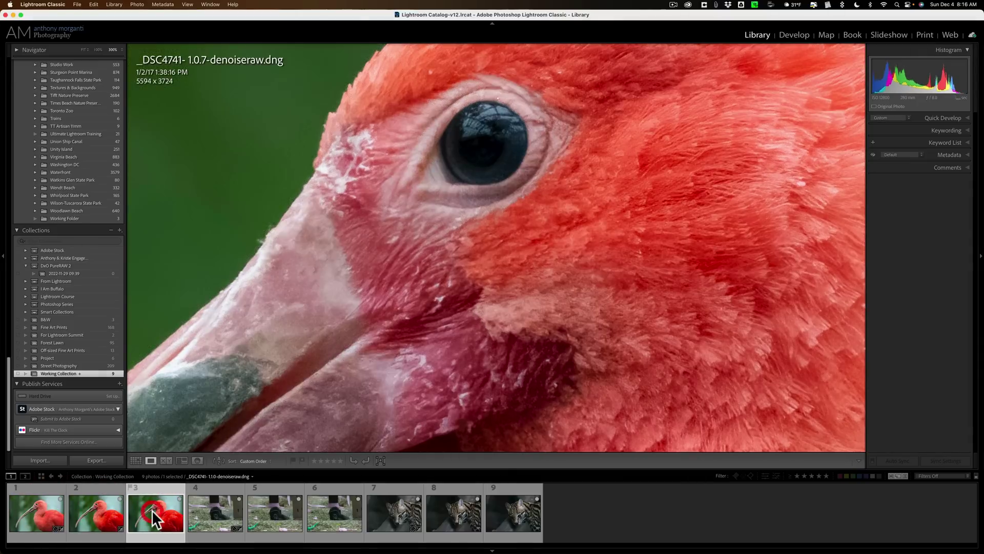
pyautogui.click(405, 150)
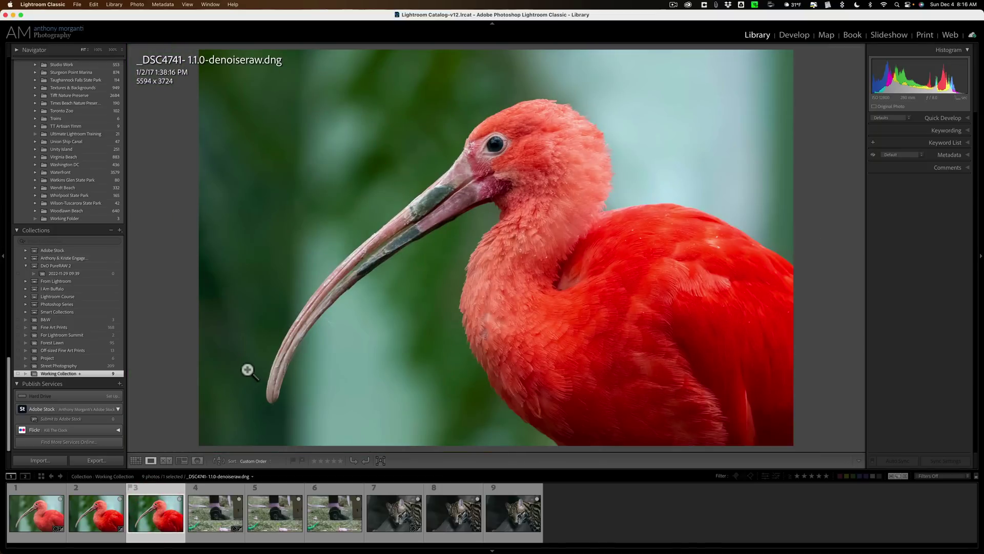
pyautogui.click(209, 521)
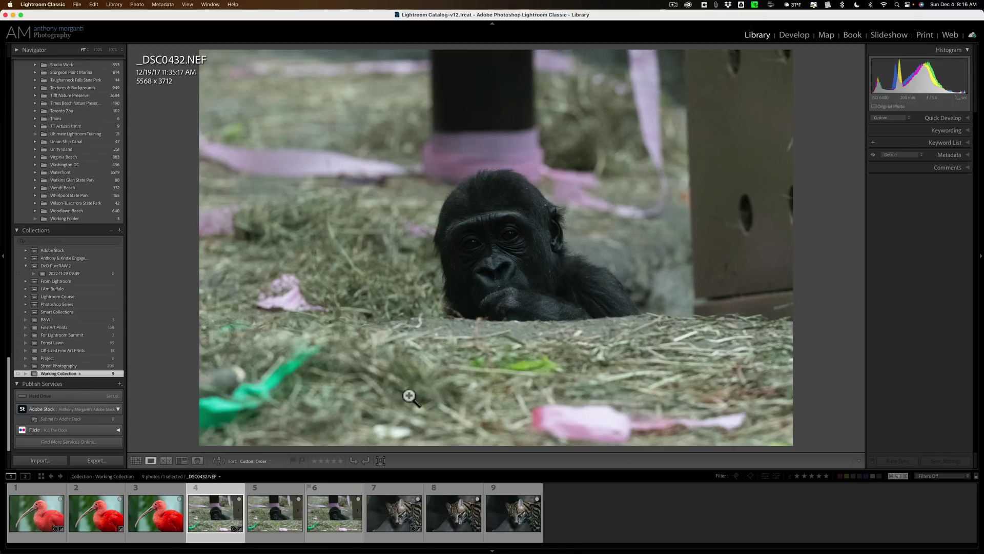
# Step: Zoom in on the gorilla's eye and flip between the 1.0.7 and 1.1.0 versions
pyautogui.click(457, 238)
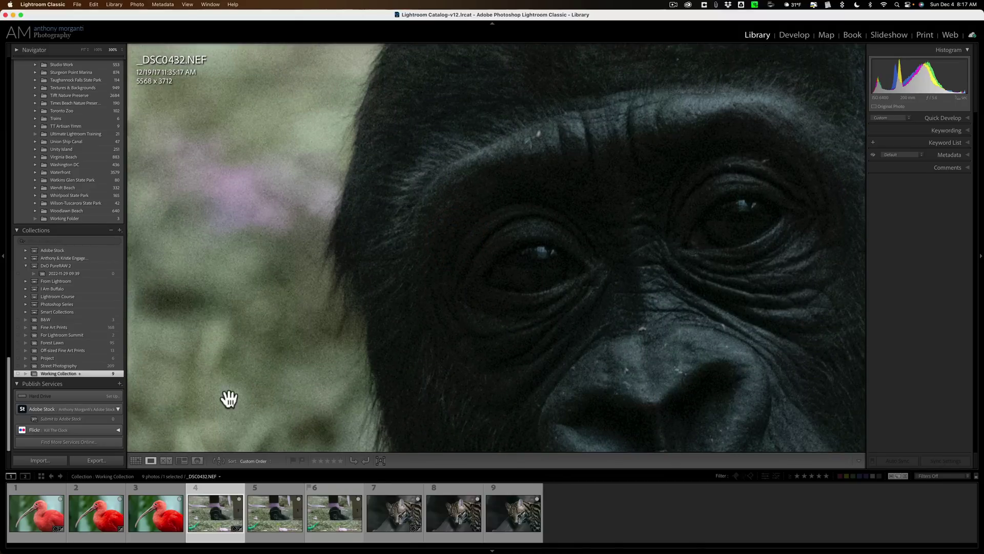
pyautogui.click(271, 508)
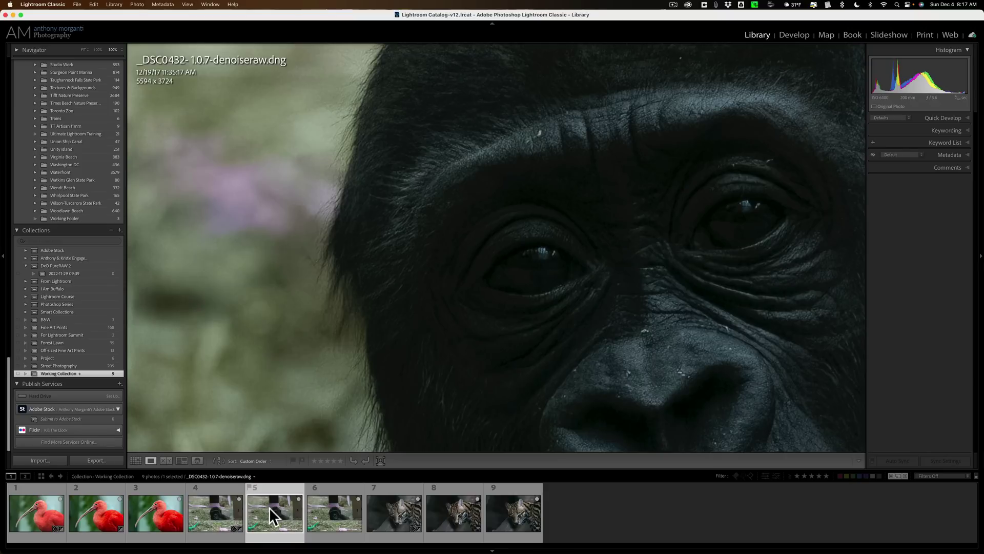
pyautogui.click(340, 512)
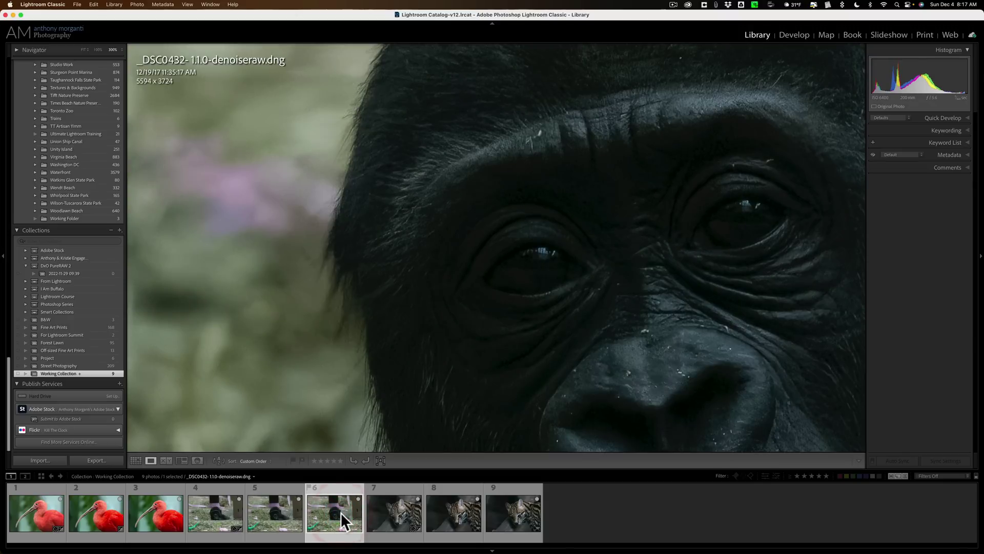
pyautogui.click(285, 513)
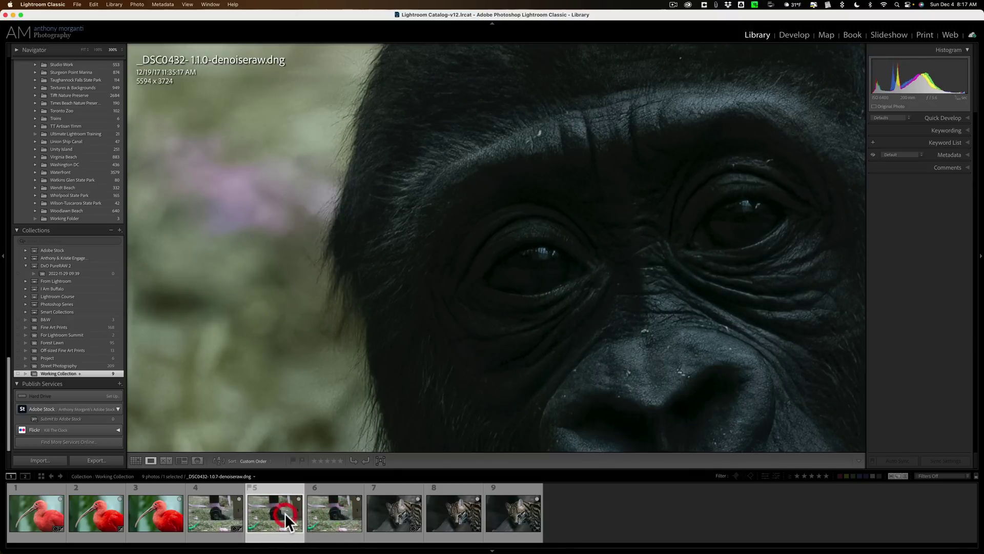
pyautogui.click(335, 514)
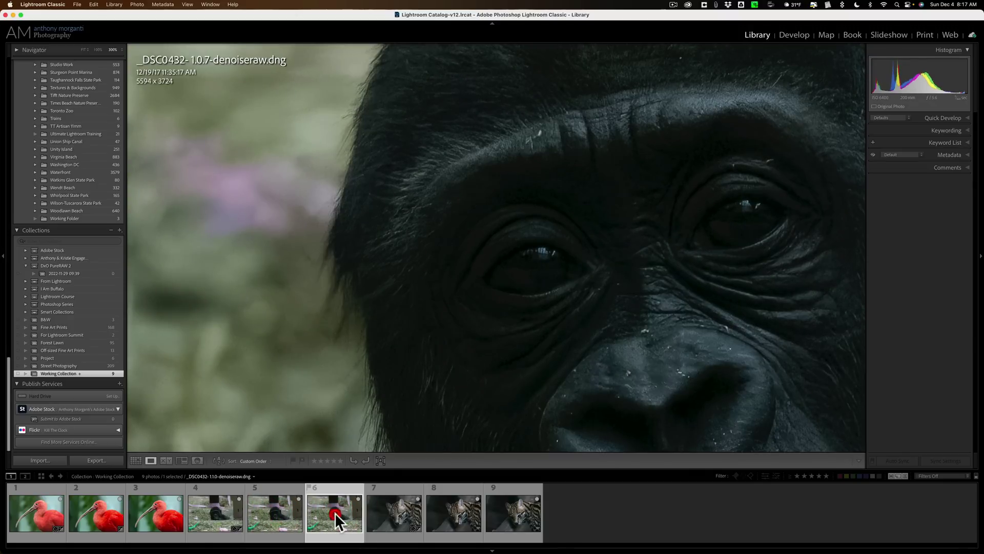
pyautogui.click(282, 504)
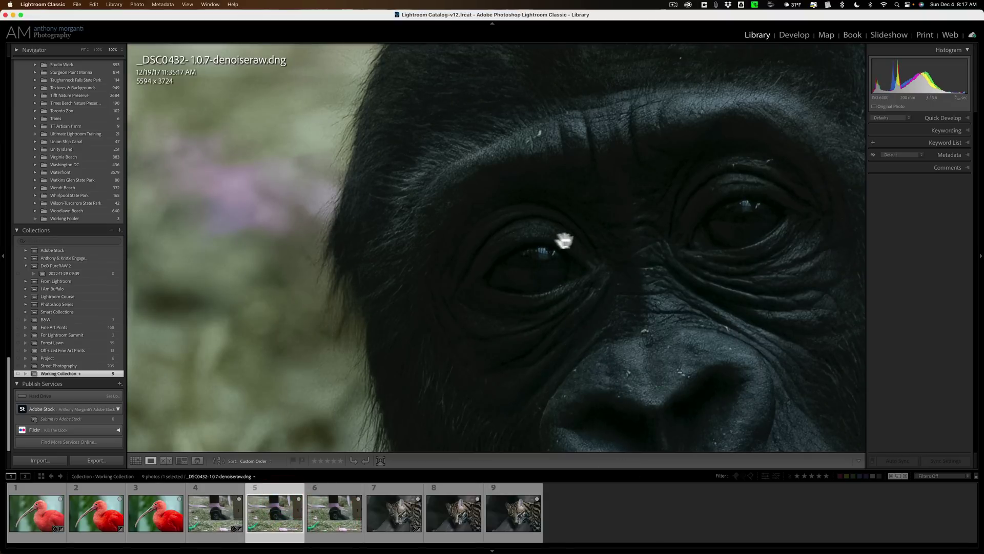
# Step: Centre the gorilla's face, recompare 1.0.7 and 1.1.0, then view the whole 1.1.0 photo
pyautogui.moveTo(630, 270); pyautogui.dragTo(512, 269)
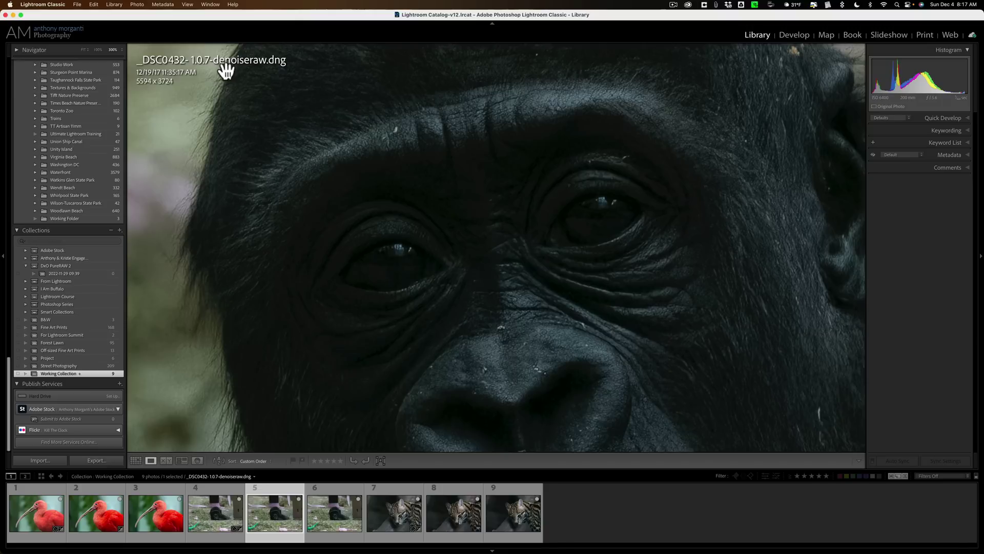
pyautogui.click(329, 505)
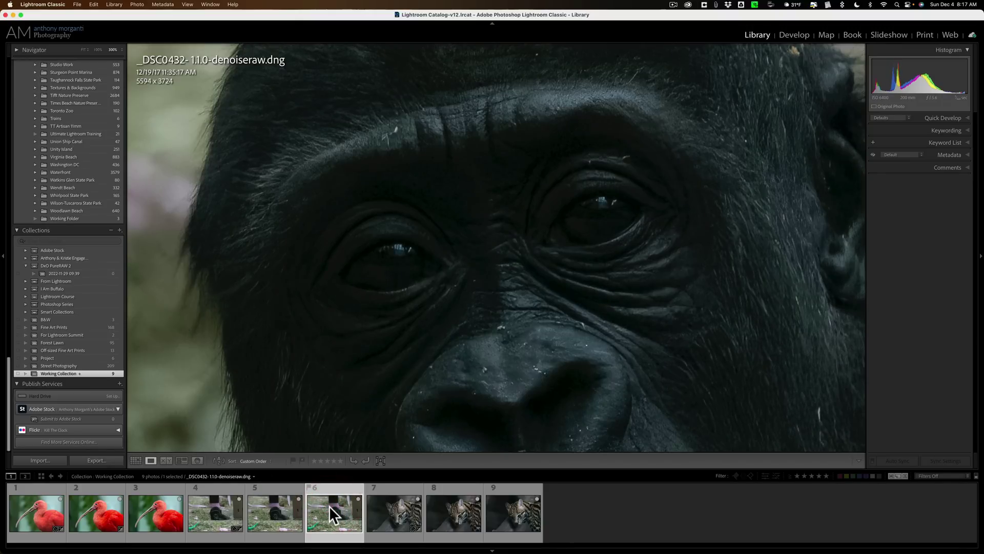
pyautogui.click(279, 508)
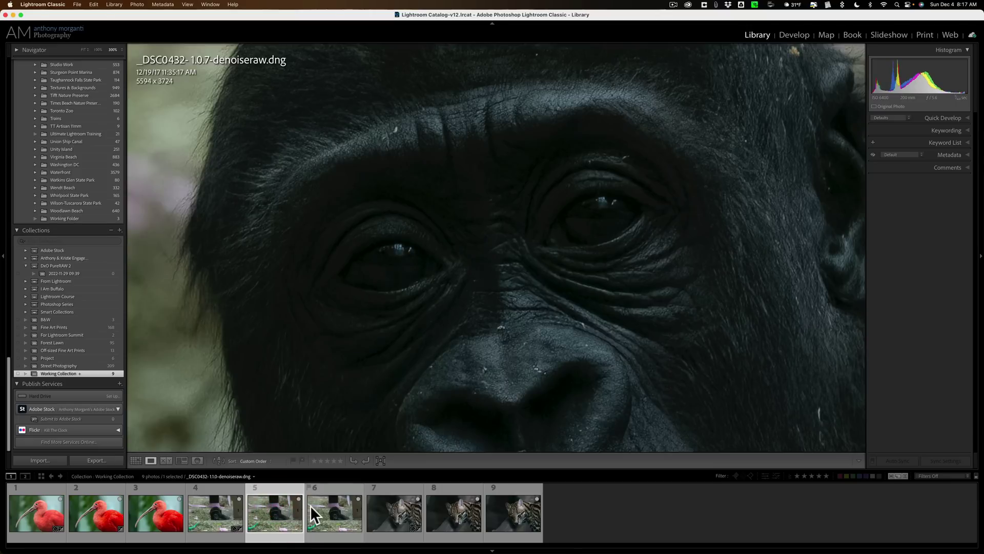
pyautogui.click(313, 505)
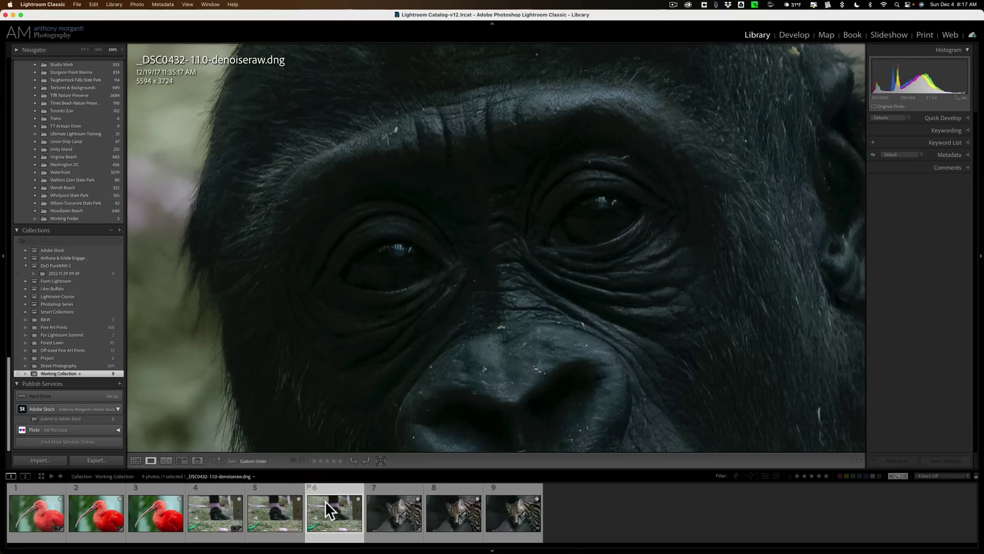
pyautogui.click(431, 336)
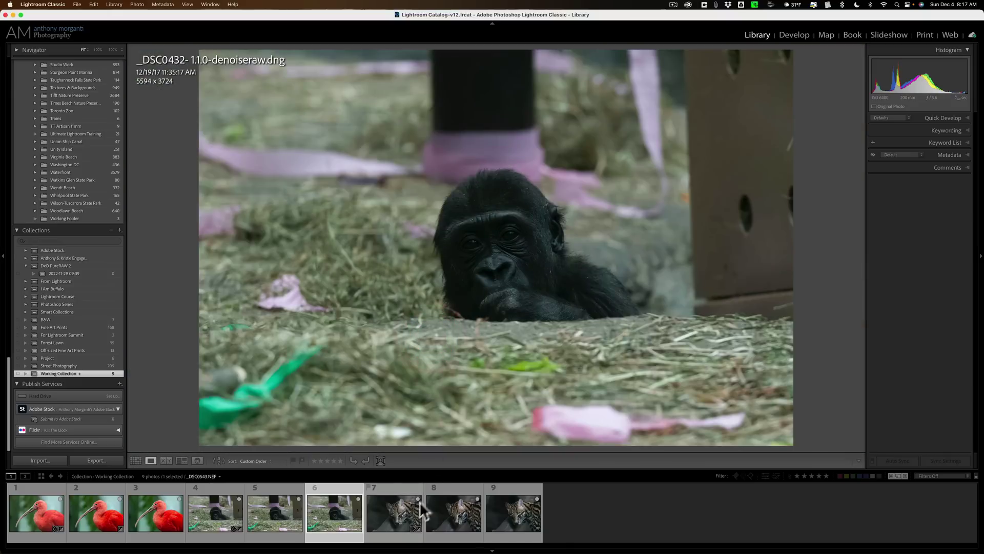
# Step: Zoom the ocelot raw to 300% around its eye and flip the 1.0.7 and 1.1.0 versions
pyautogui.click(402, 515)
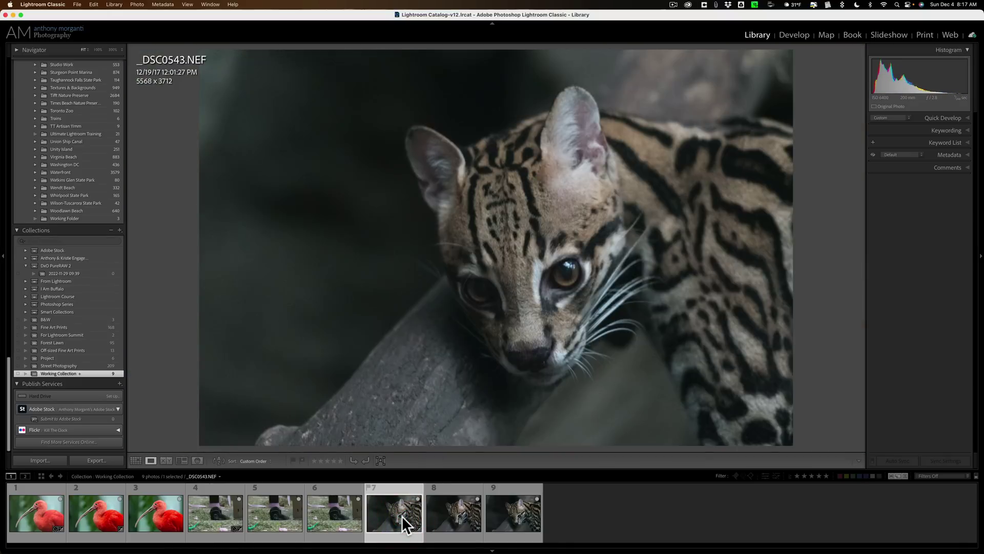
pyautogui.click(471, 260)
pyautogui.moveTo(472, 260); pyautogui.dragTo(727, 74)
pyautogui.moveTo(620, 253); pyautogui.dragTo(588, 211)
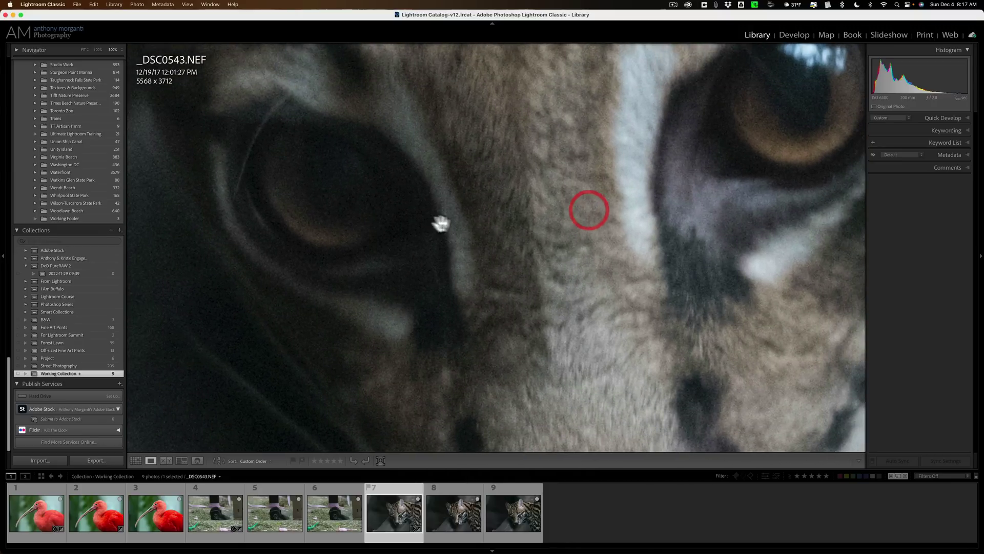
pyautogui.click(454, 507)
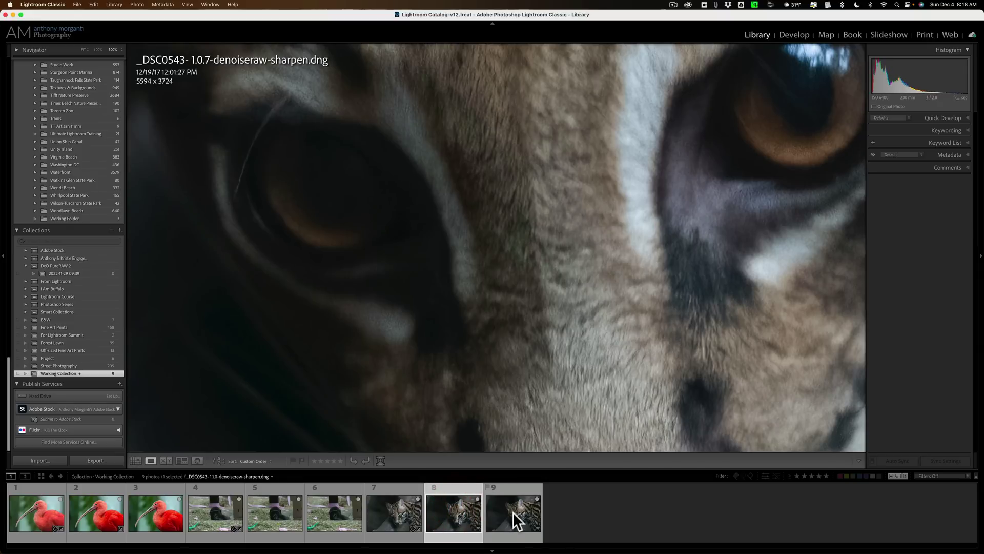
pyautogui.click(512, 512)
pyautogui.click(452, 515)
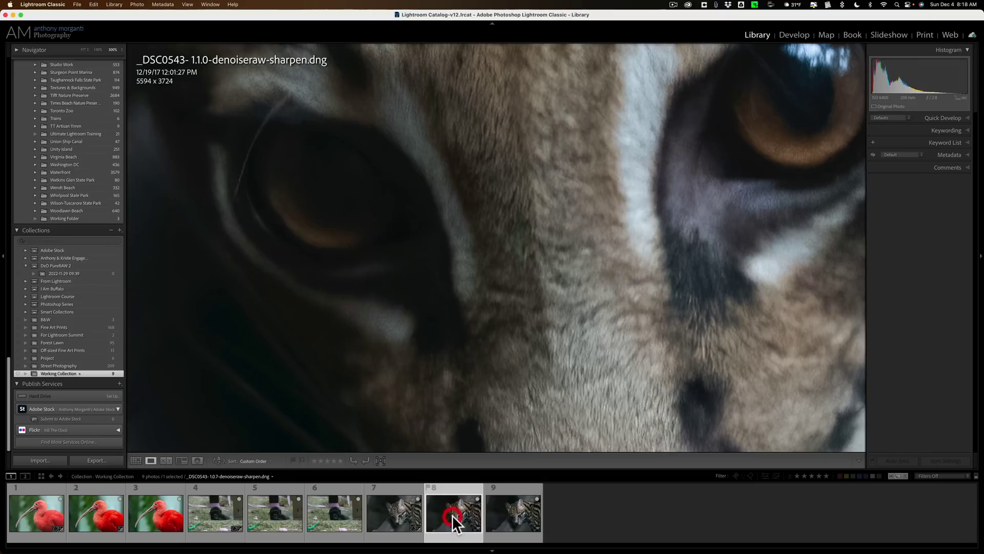
pyautogui.click(517, 511)
# Step: View the whole ocelot and flip between its 1.0.7 and 1.1.0 denoised-sharpened versions
pyautogui.click(564, 176)
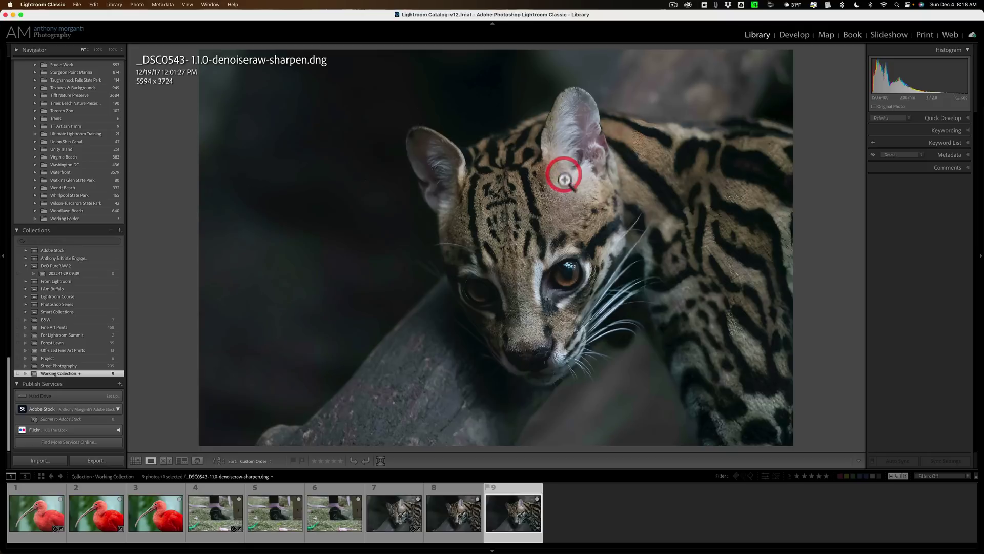
pyautogui.click(461, 521)
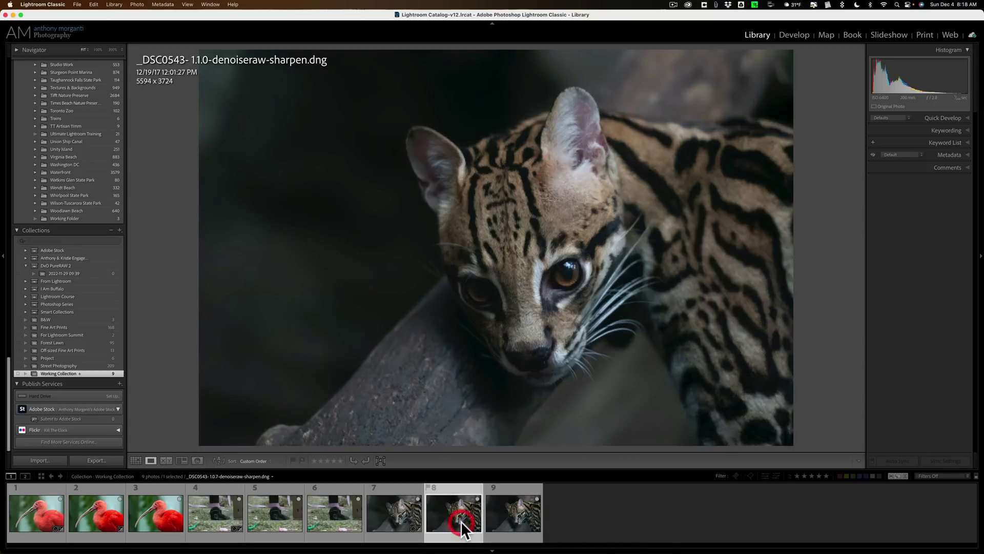
pyautogui.click(517, 512)
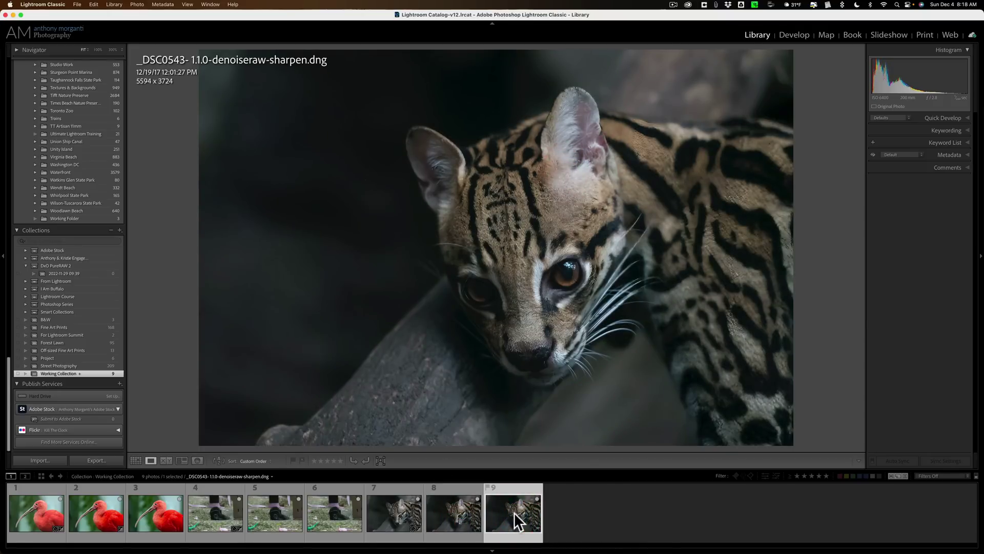
pyautogui.click(454, 514)
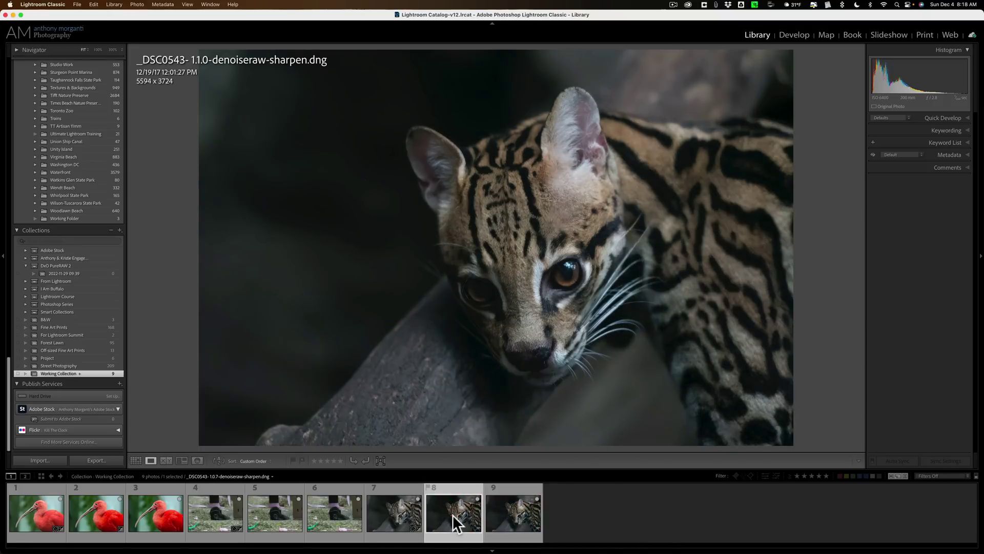
pyautogui.click(506, 509)
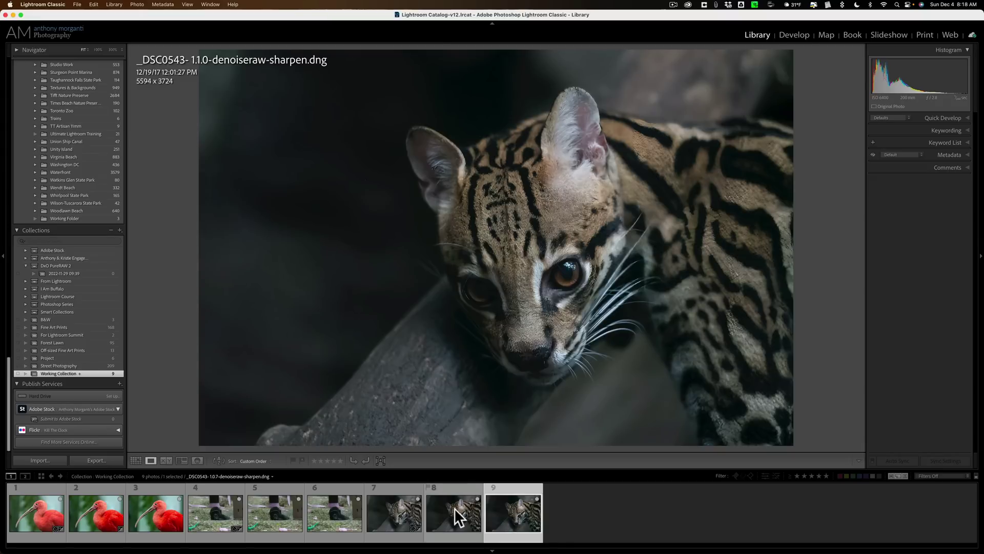
pyautogui.click(454, 507)
pyautogui.click(508, 509)
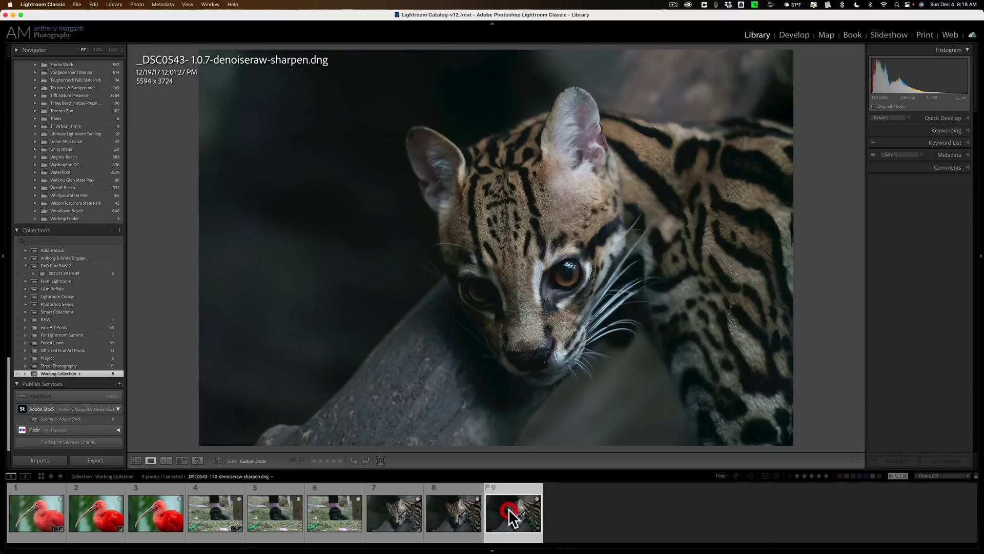
# Step: Cycle the ocelot through 1.1.0, the raw NEF and 1.0.7, ending on the 1.1.0 DNG
pyautogui.click(454, 508)
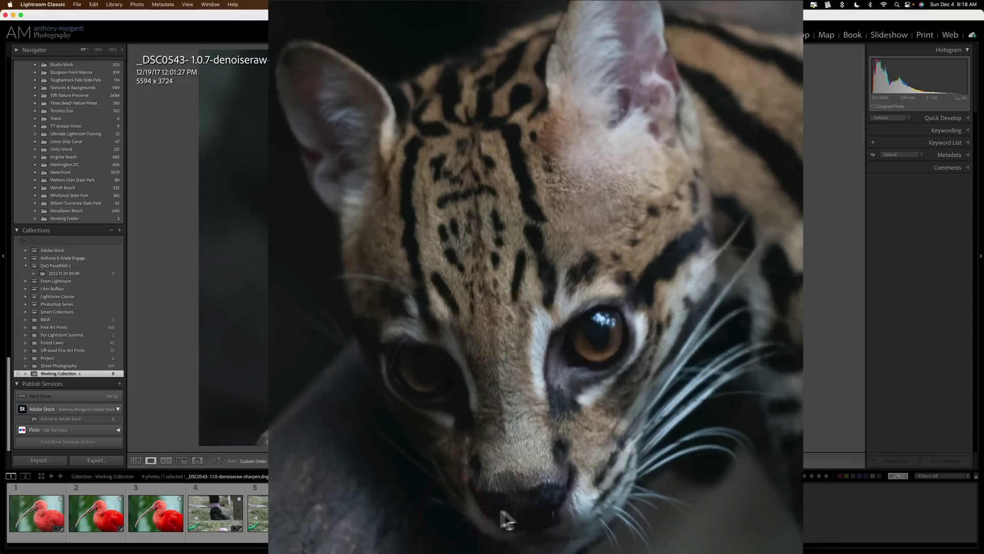
pyautogui.click(510, 509)
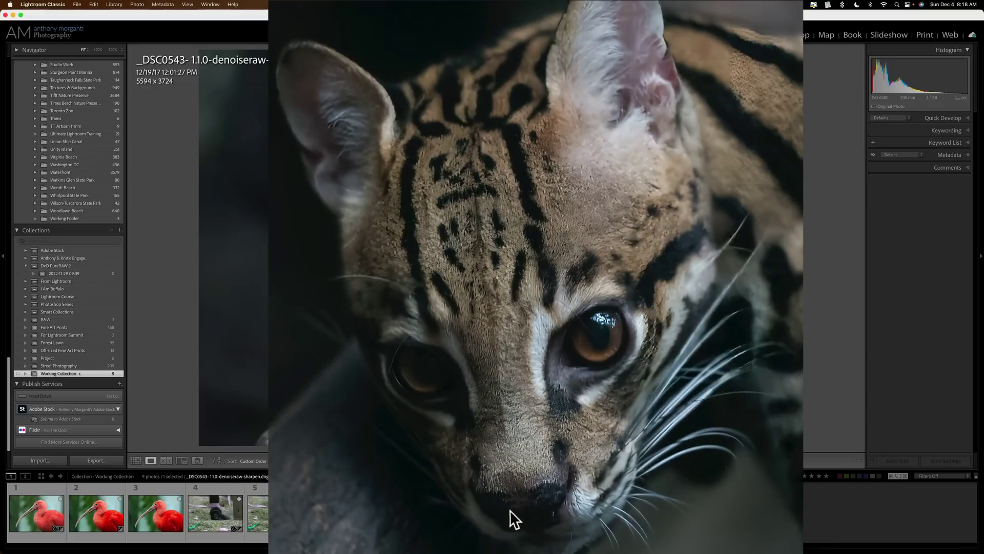
pyautogui.click(401, 507)
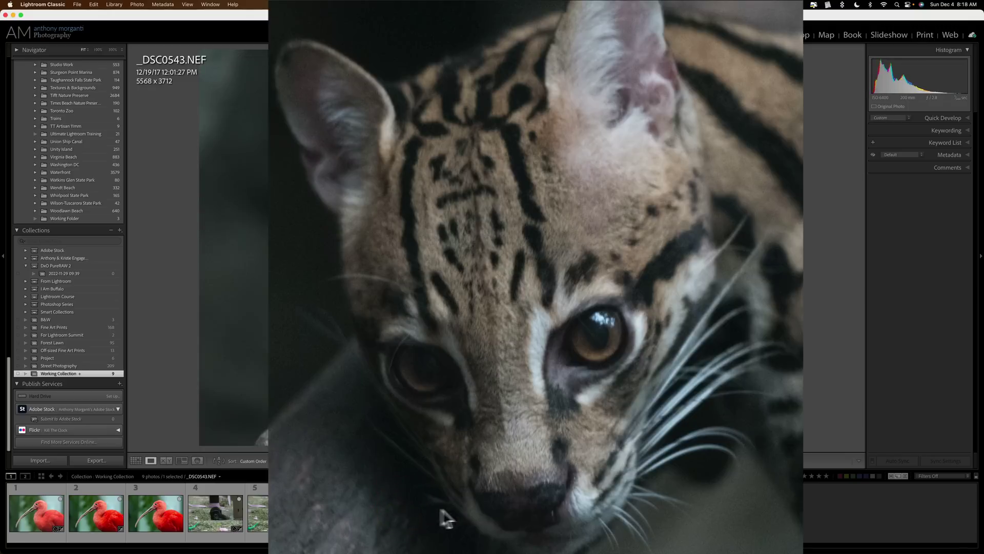
pyautogui.click(461, 510)
pyautogui.click(462, 510)
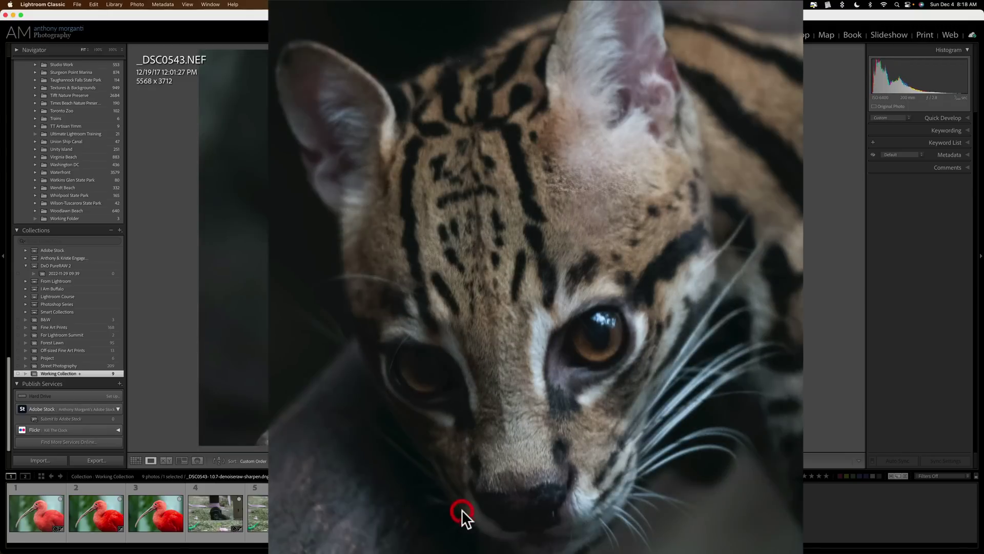
pyautogui.click(517, 512)
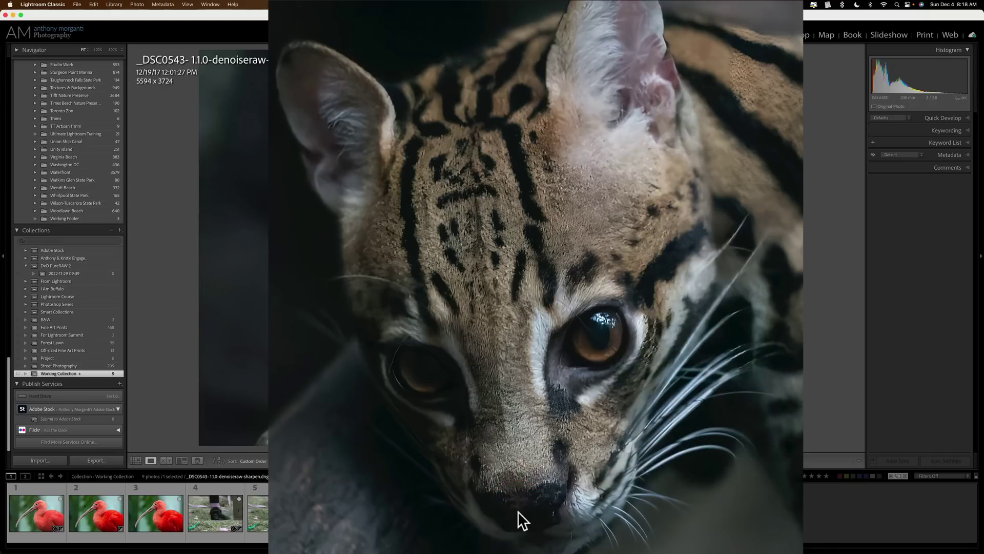